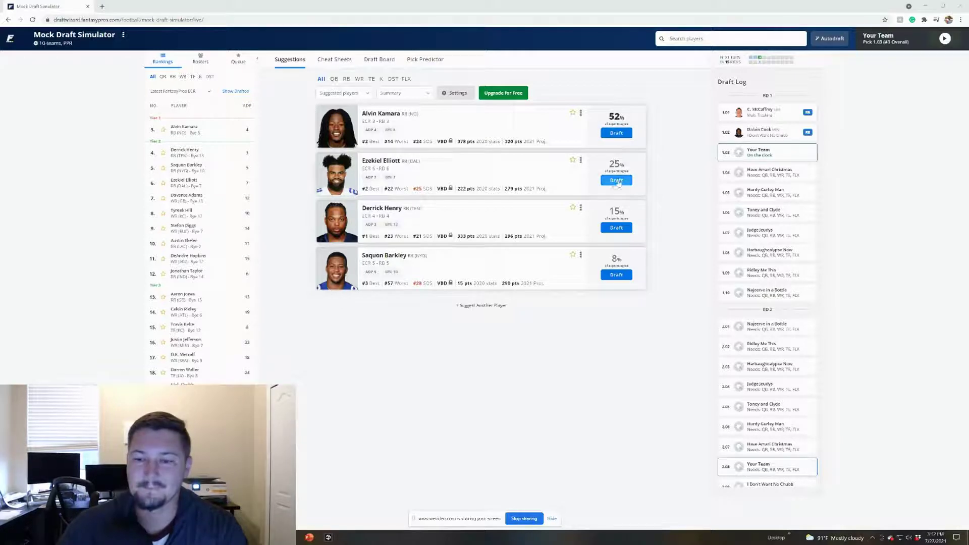
Draft running back Alvin Kamara with pick 1.03 and limit the suggestions to running backs.
click(346, 79)
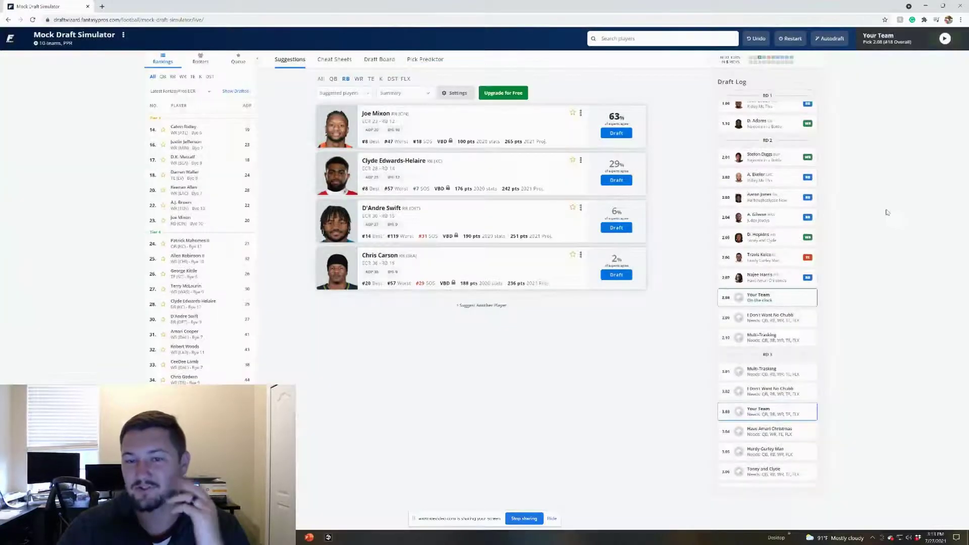
Examine the round 1 and round 2 picks in the draft log leading up to pick 2.08.
scroll(876, 147, up, 2)
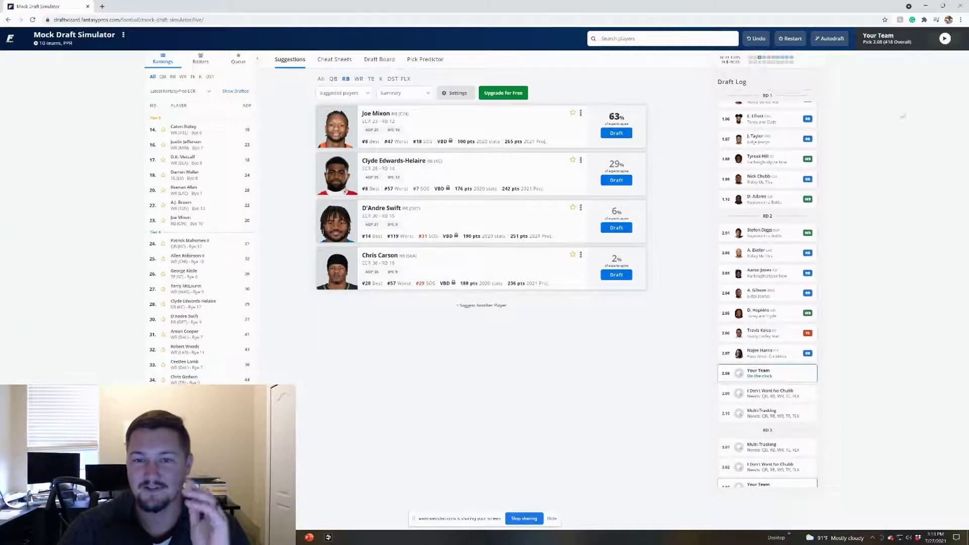
scroll(802, 151, up, 3)
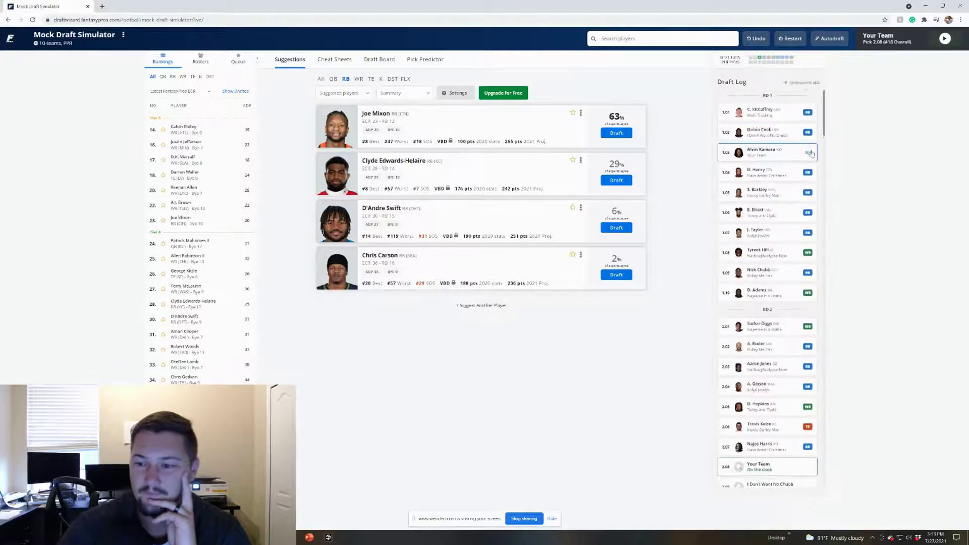
scroll(824, 137, down, 2)
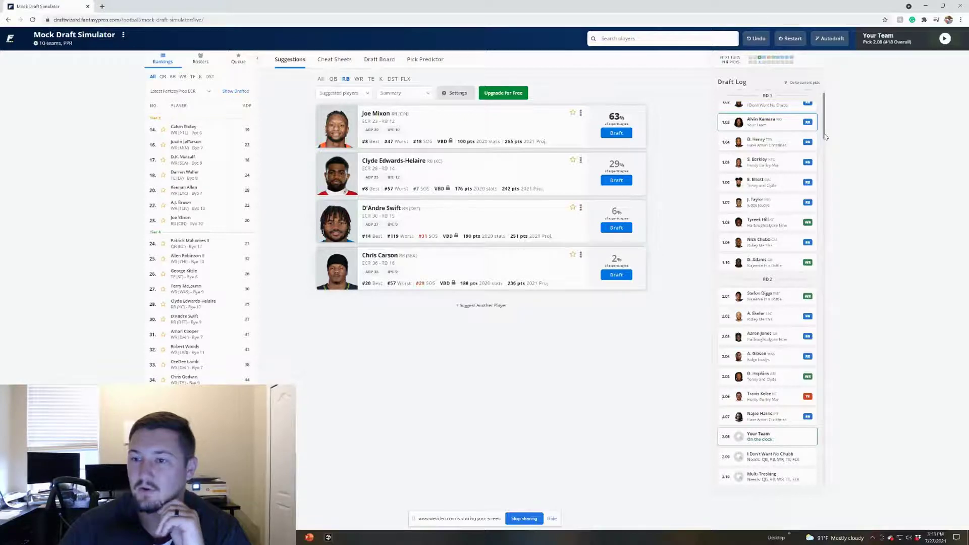
scroll(825, 137, up, 1)
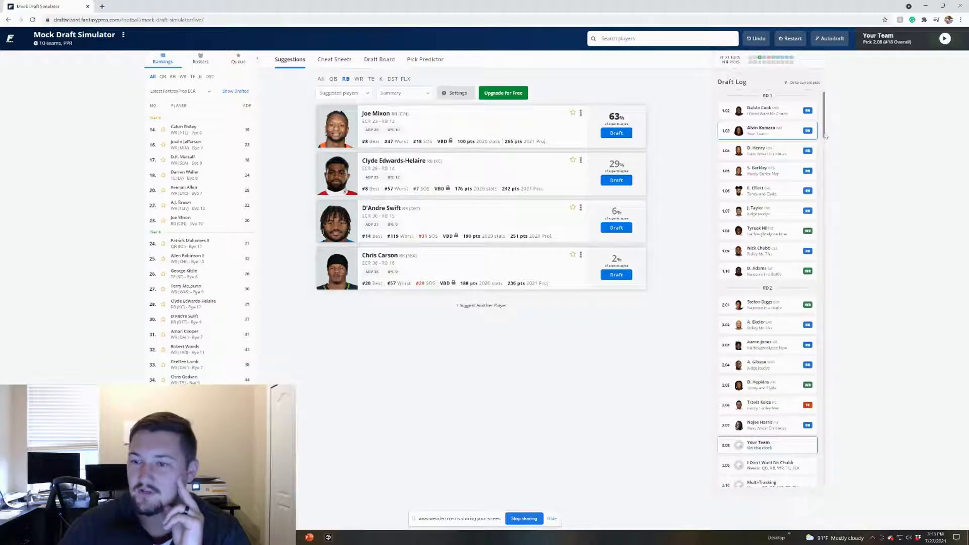
scroll(825, 136, down, 1)
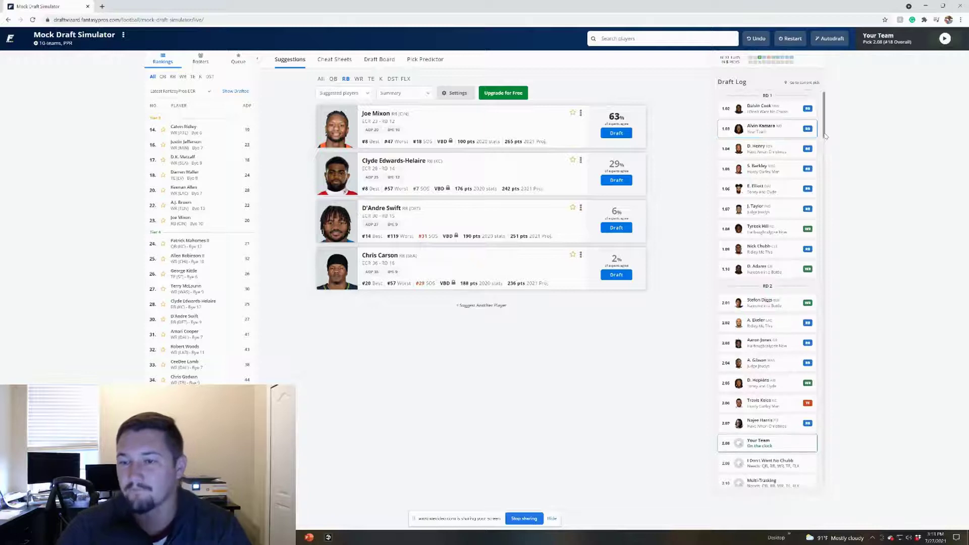
scroll(825, 136, up, 1)
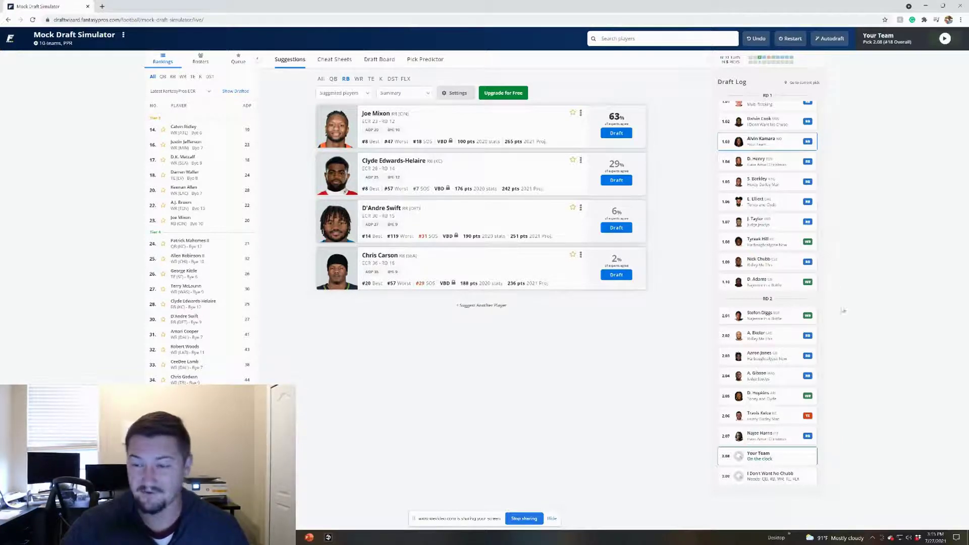
scroll(814, 330, down, 2)
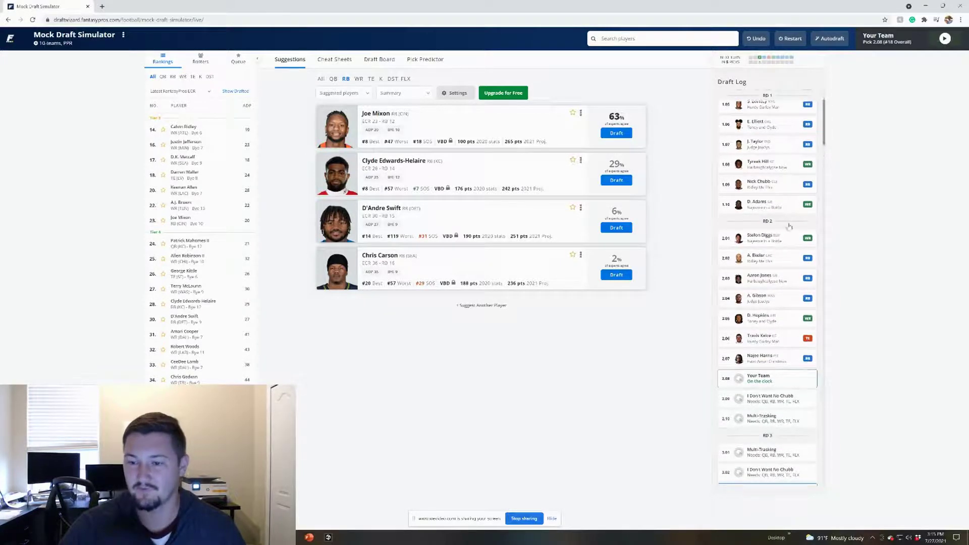
scroll(777, 237, up, 1)
scroll(767, 242, down, 1)
mouse_move(763, 243)
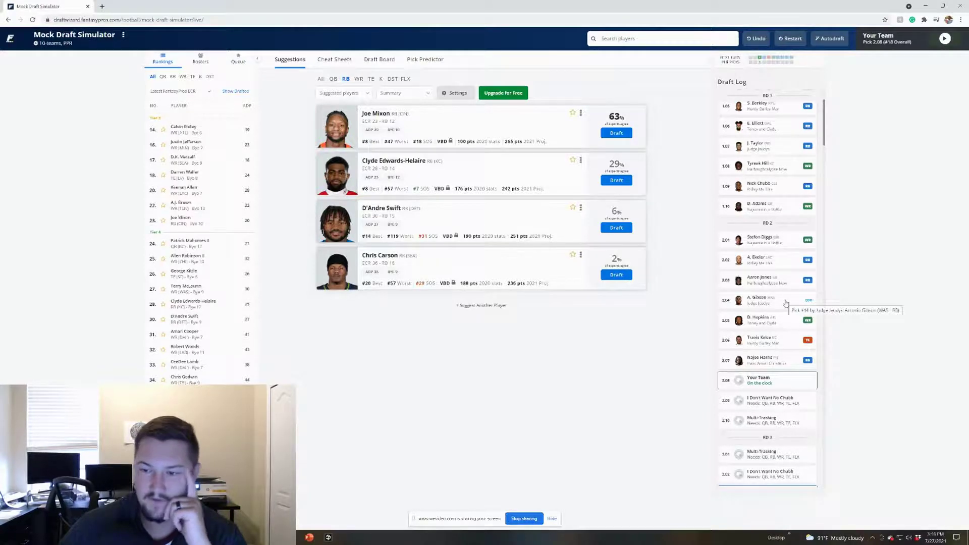
scroll(780, 283, down, 2)
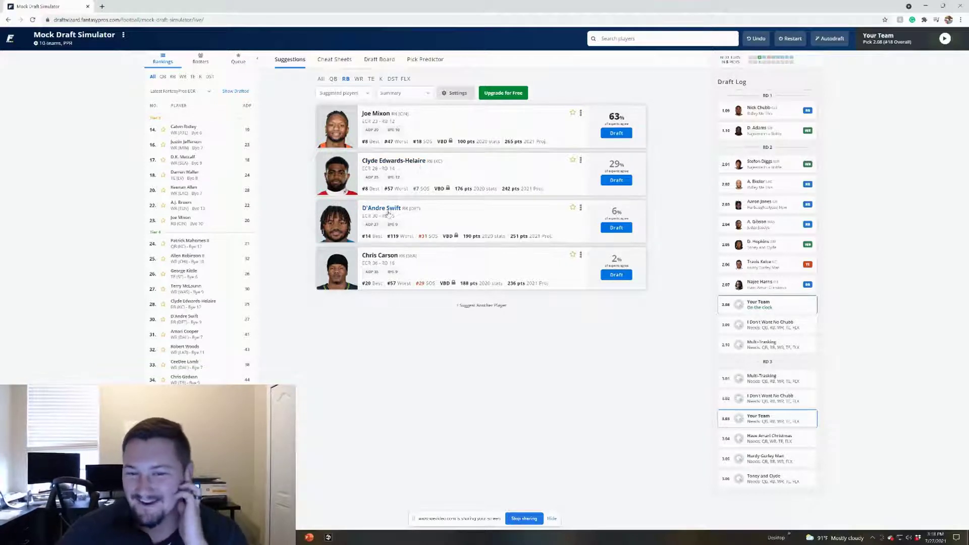
Limit the suggestions to wide receivers, check the team's roster, and draft Calvin Ridley with pick 2.08.
click(358, 79)
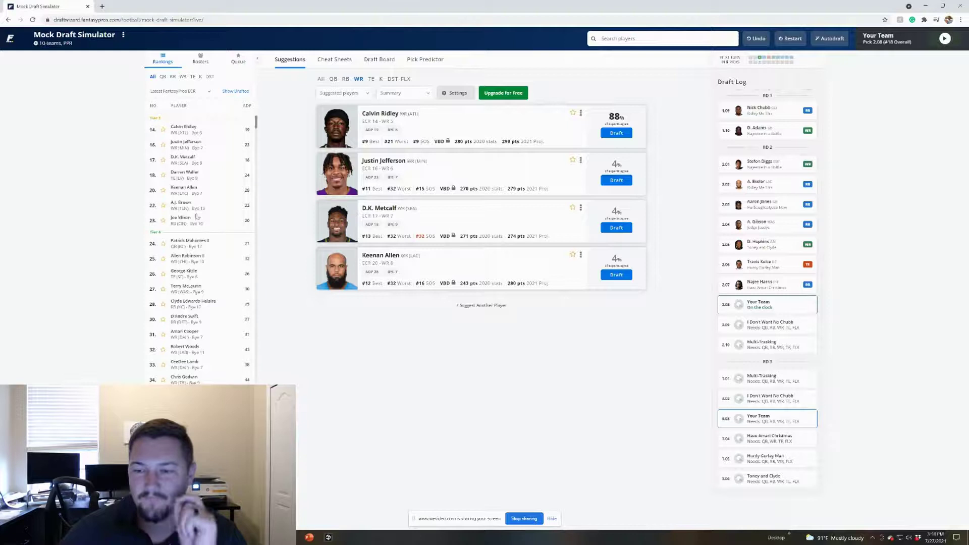
click(201, 59)
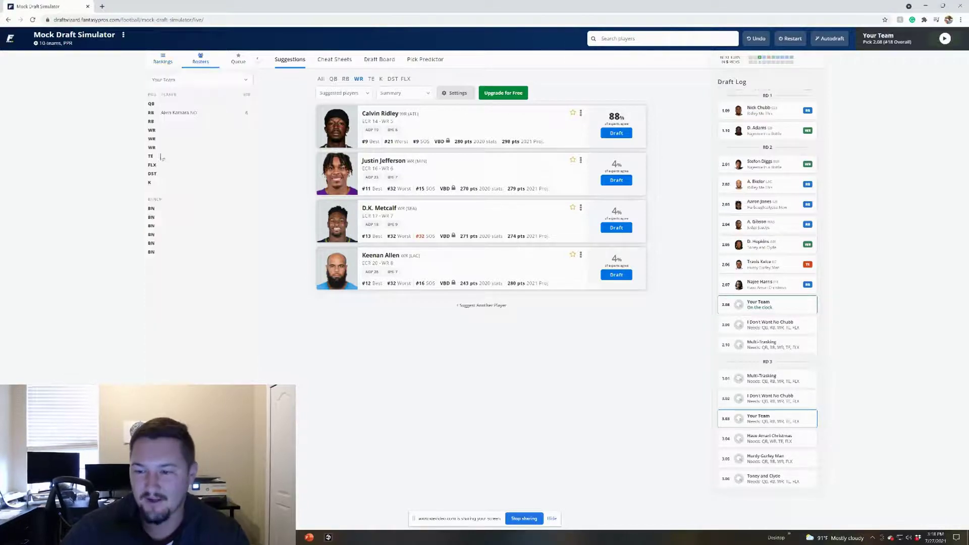
click(162, 66)
click(200, 58)
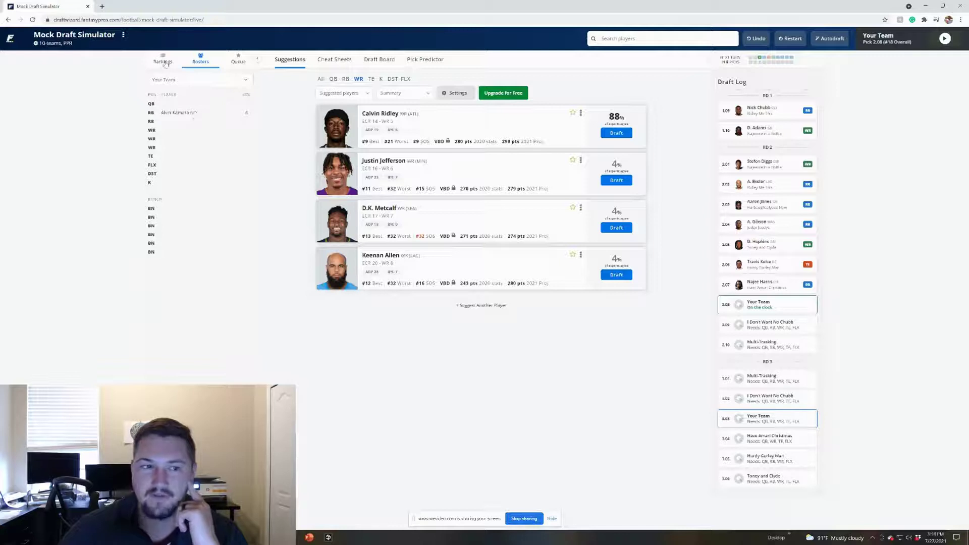
right_click(178, 107)
click(146, 96)
click(163, 57)
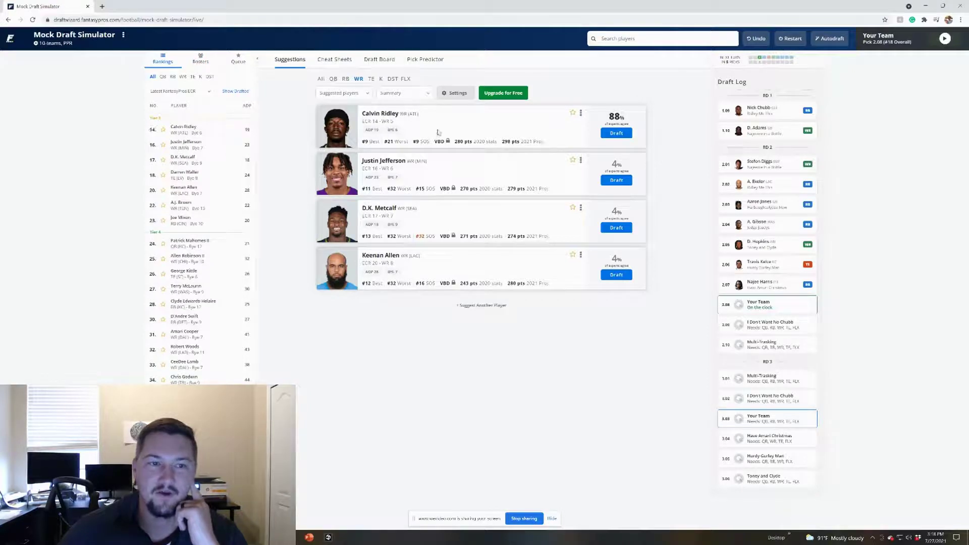
click(617, 134)
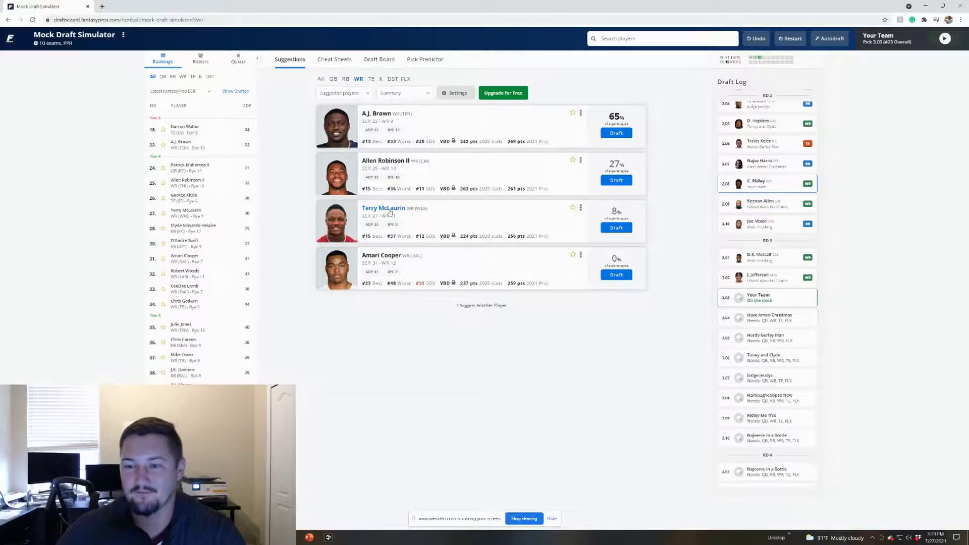
Review the draft log from its start and compare the running back and wide receiver suggestions for pick 3.03.
scroll(769, 225, down, 3)
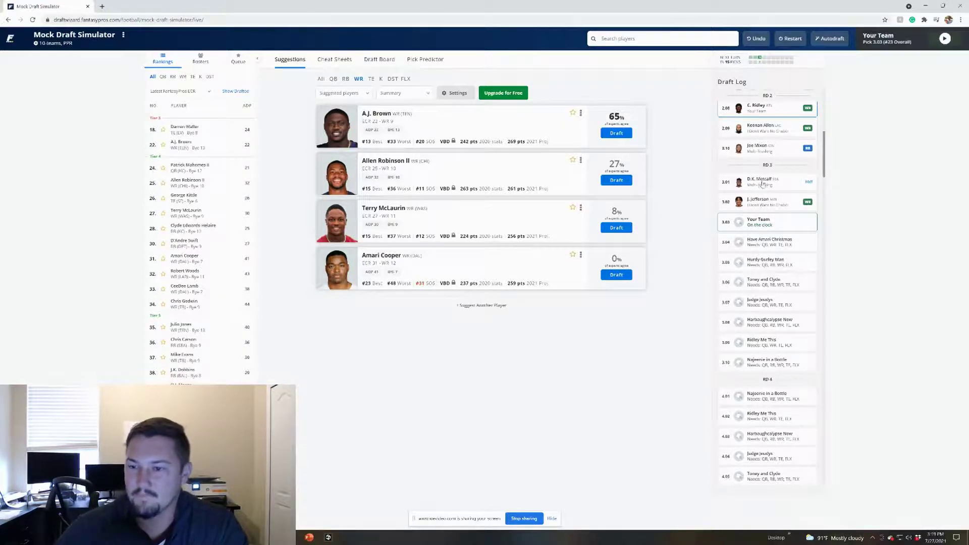
scroll(768, 192, up, 7)
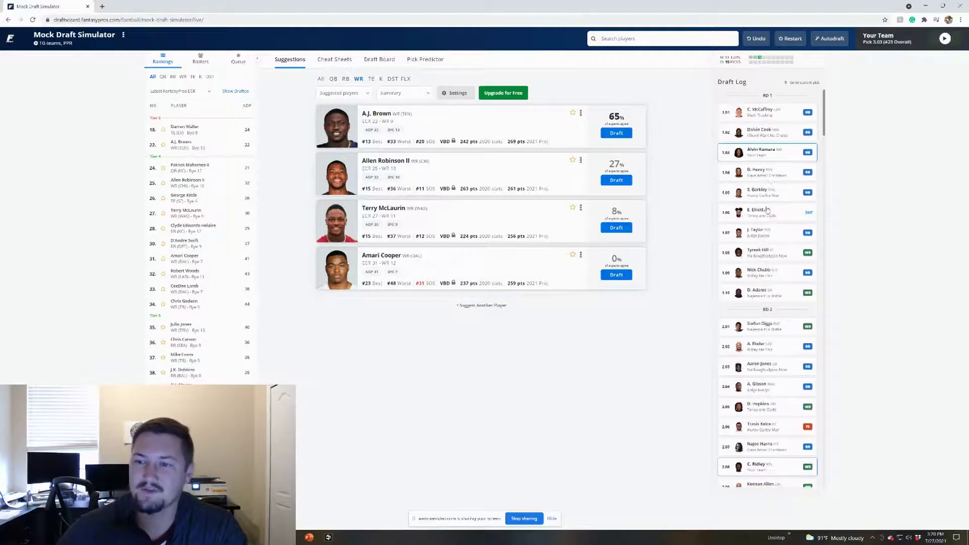
click(345, 79)
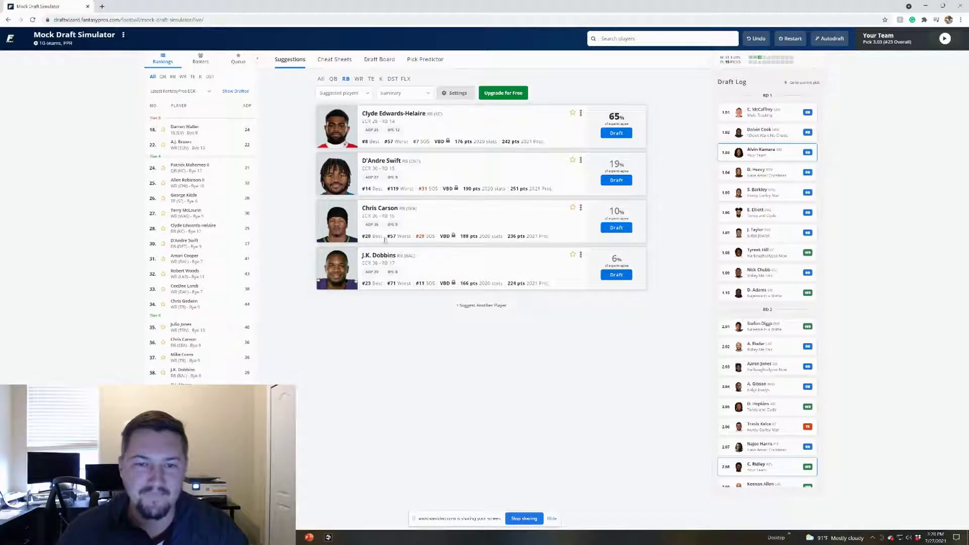
click(358, 79)
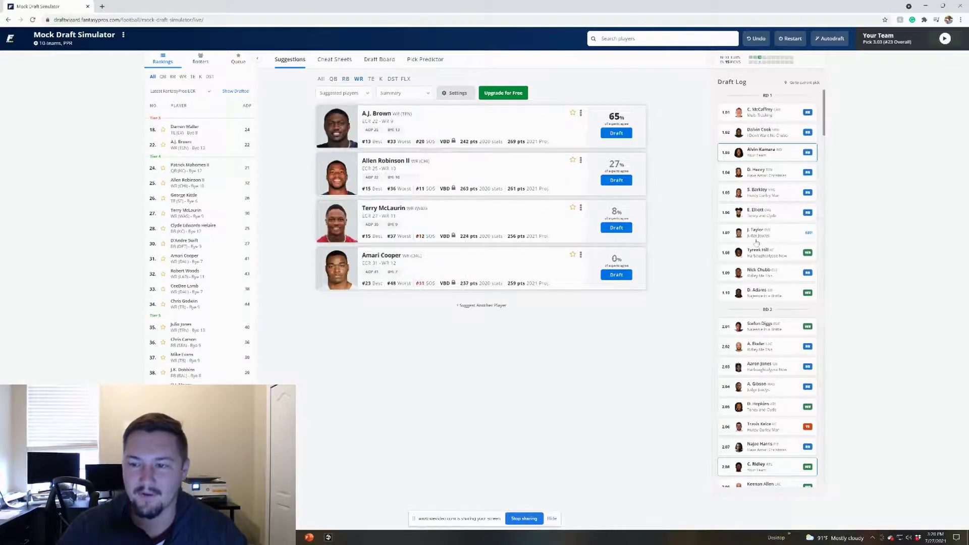
Examine which positions the other teams took in round 2 and still need in rounds 3 and 4.
scroll(817, 262, down, 3)
scroll(815, 263, down, 2)
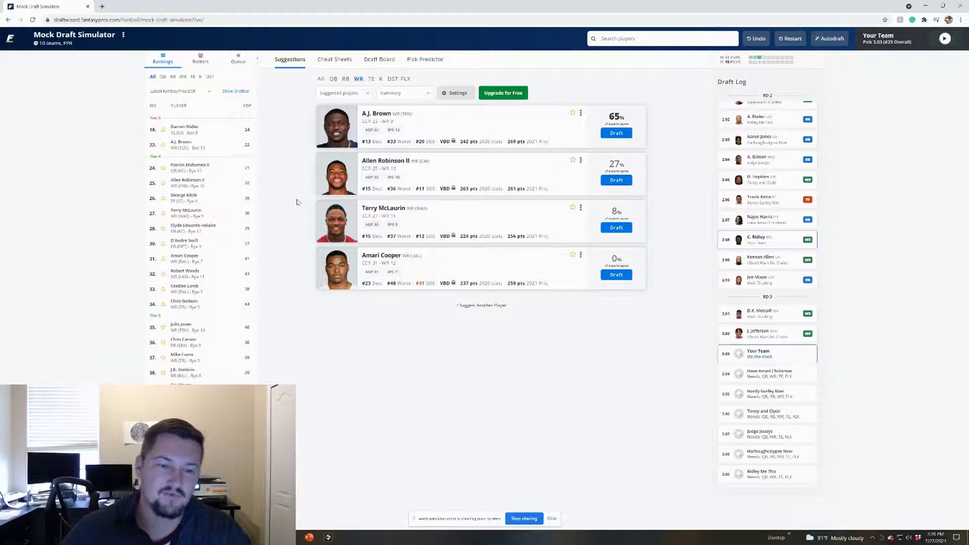
scroll(774, 301, down, 2)
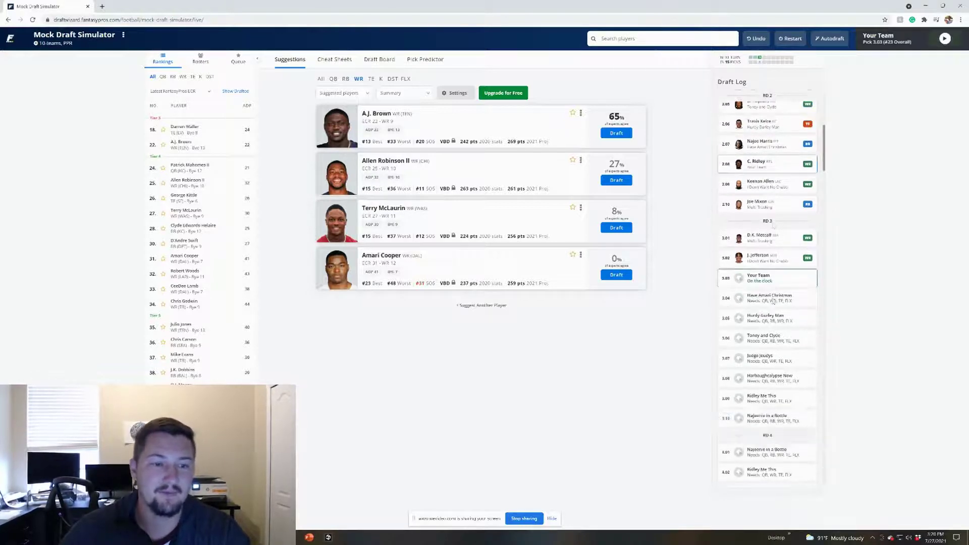
scroll(762, 257, down, 2)
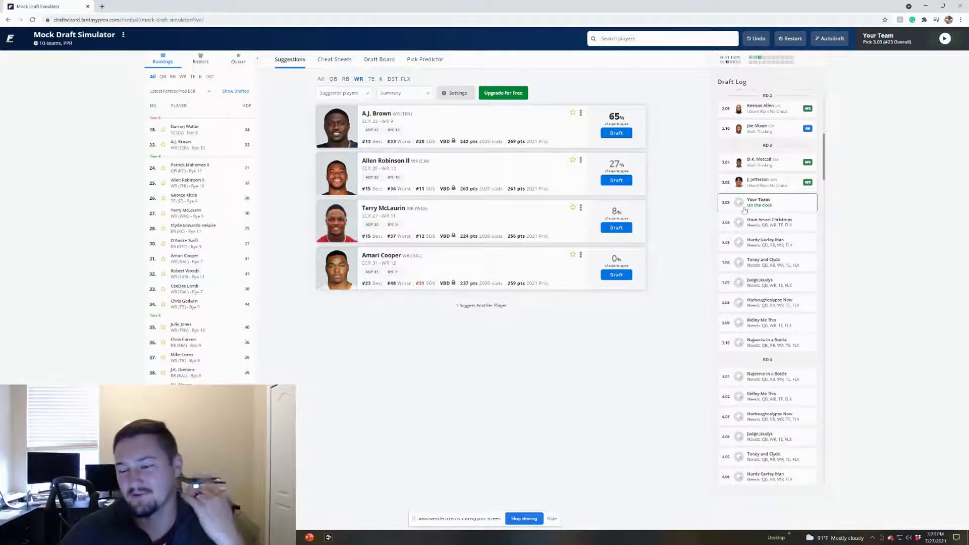
scroll(777, 259, up, 2)
scroll(775, 257, up, 5)
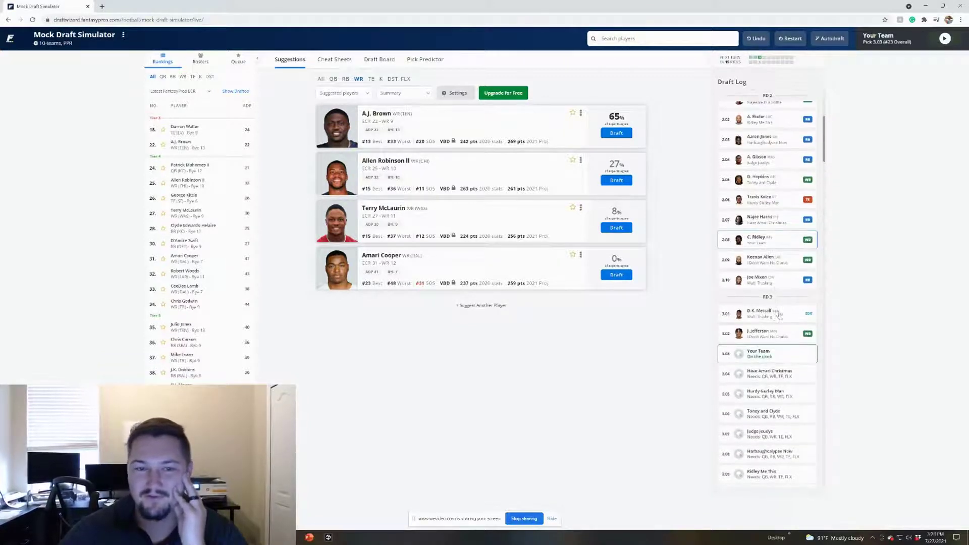
scroll(782, 247, down, 4)
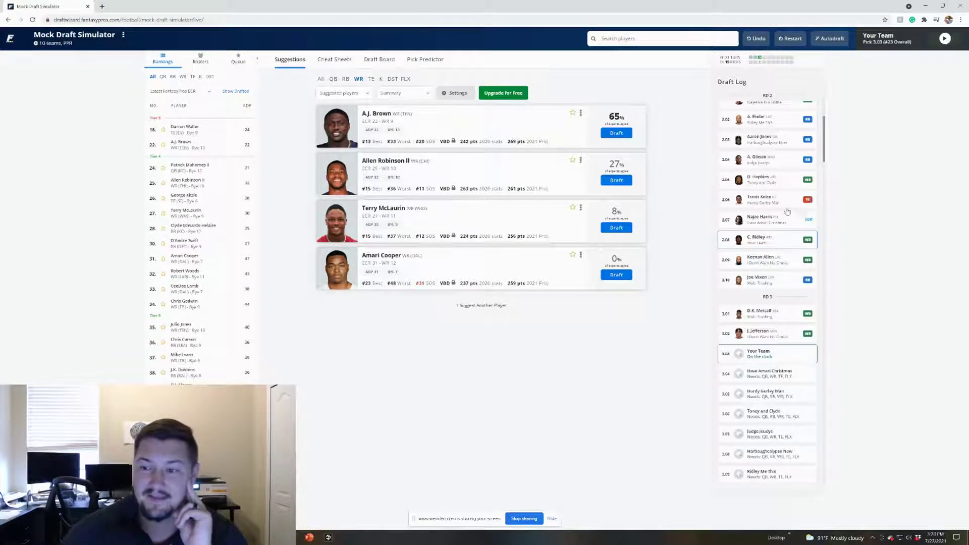
scroll(787, 210, up, 2)
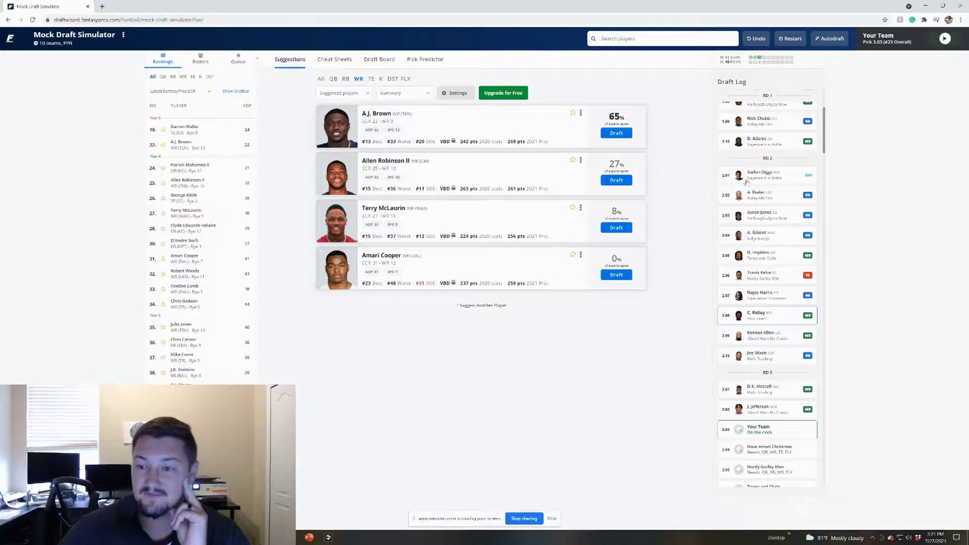
scroll(767, 201, down, 4)
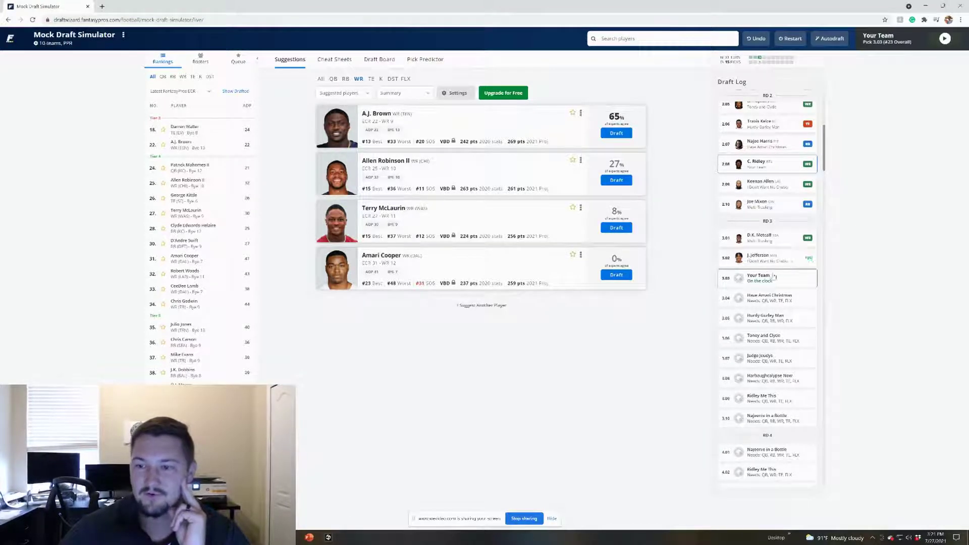
scroll(728, 284, down, 2)
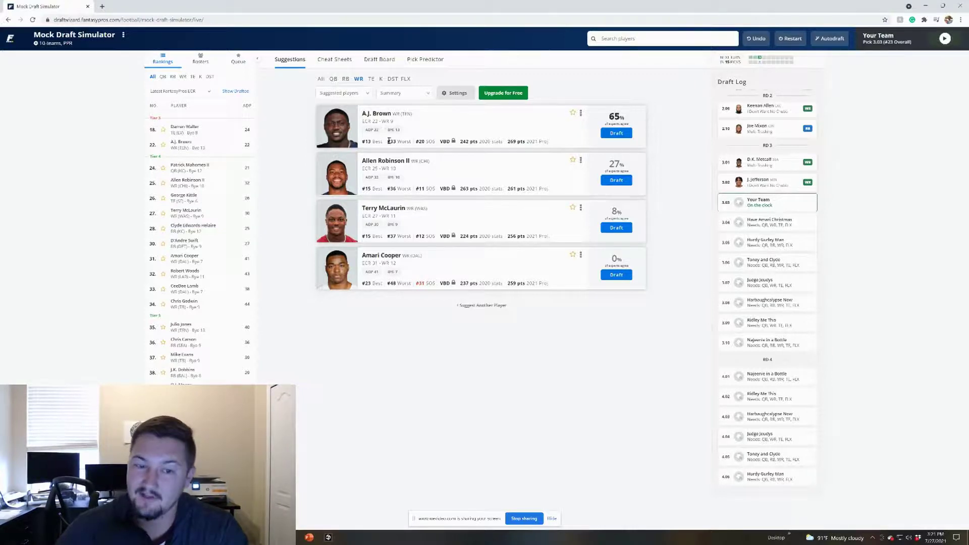
Limit the suggestions to running backs and draft Clyde Edwards-Helaire with pick 3.03.
click(345, 80)
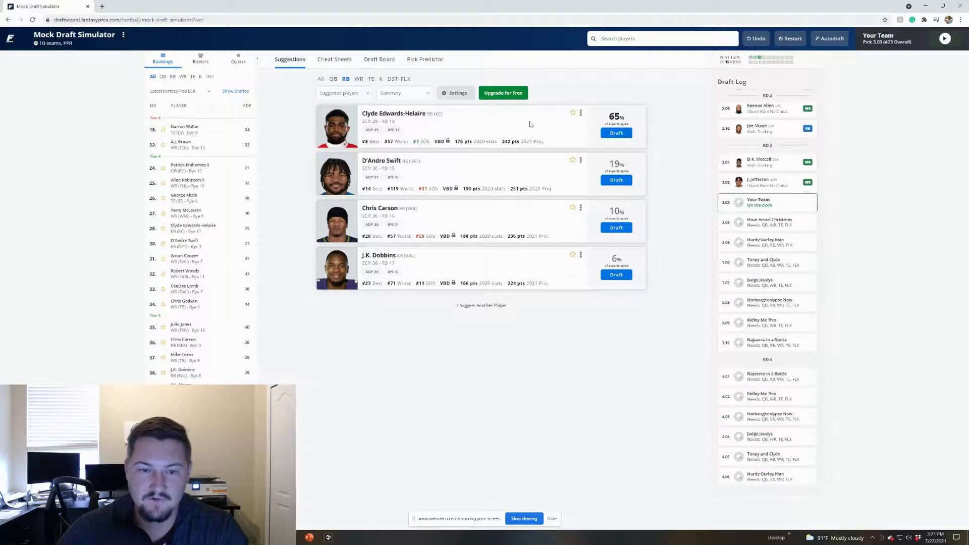
click(617, 135)
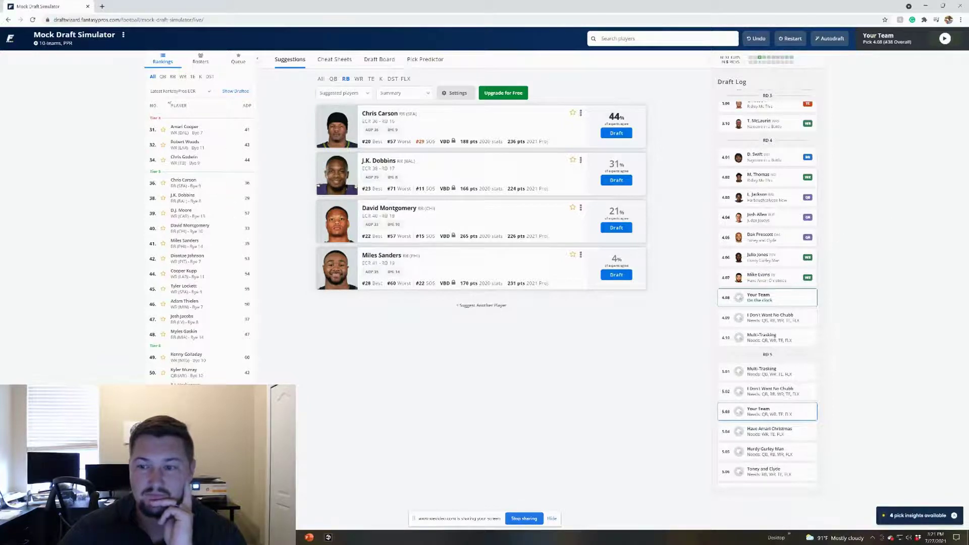
Check the running back rankings and the team's roster for open positions, returning to the overall rankings.
click(172, 77)
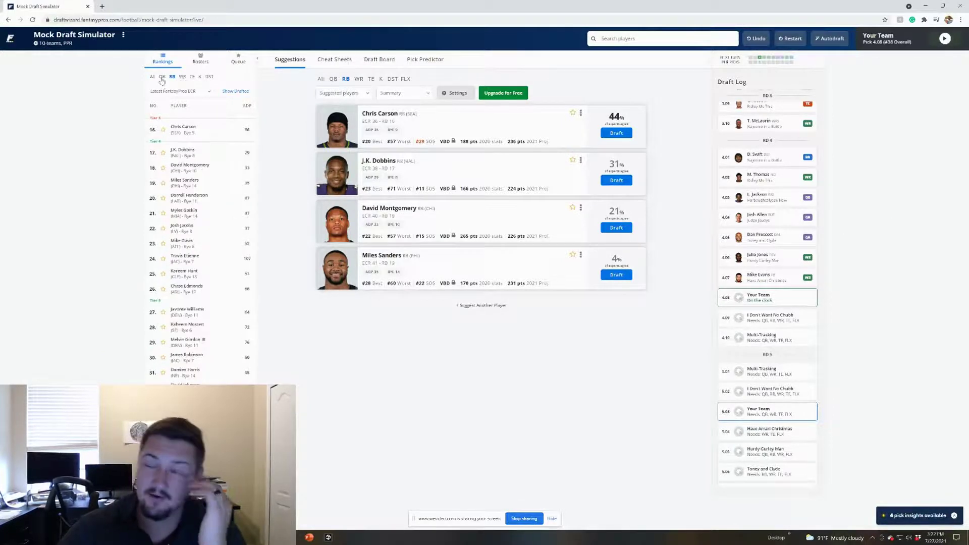
click(201, 58)
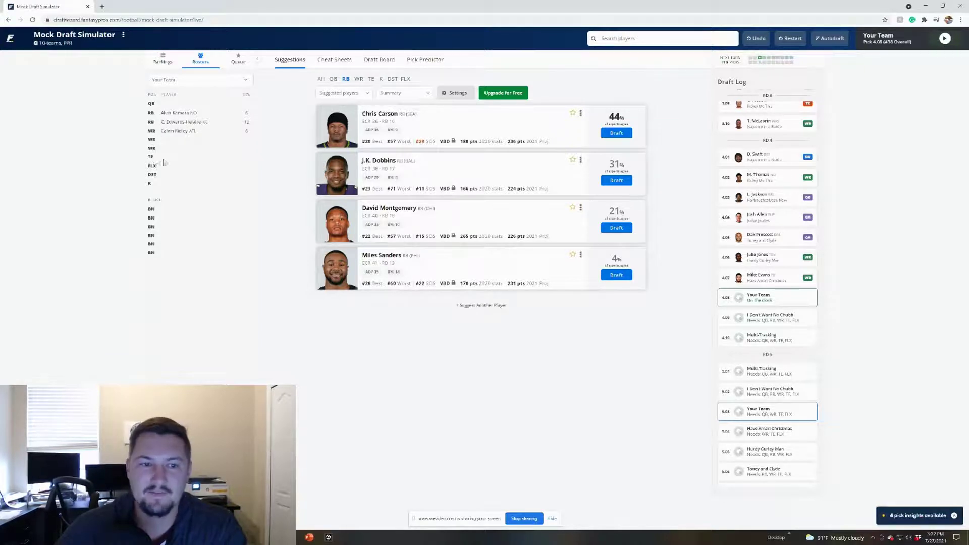
click(166, 60)
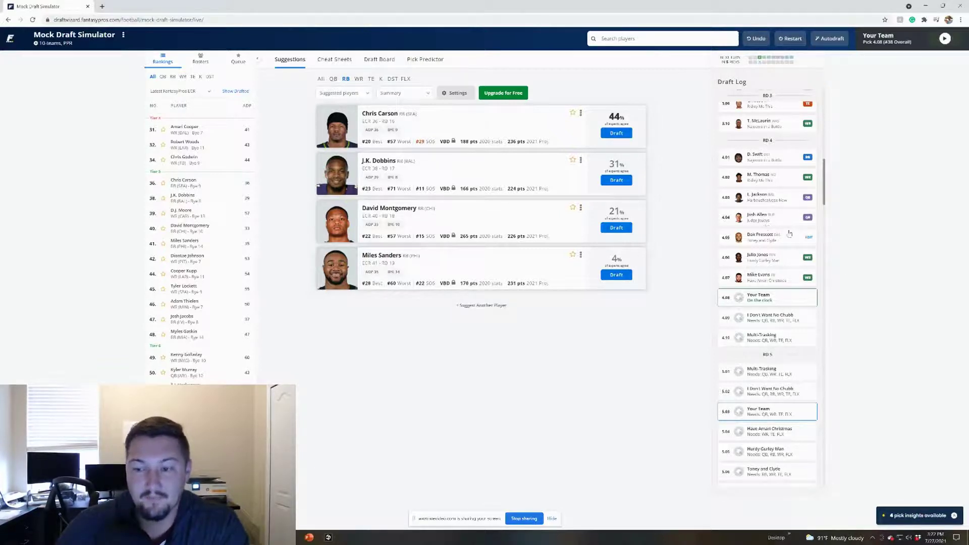
Examine the round 3 and round 4 picks in the draft log leading up to pick 4.08.
scroll(771, 195, up, 2)
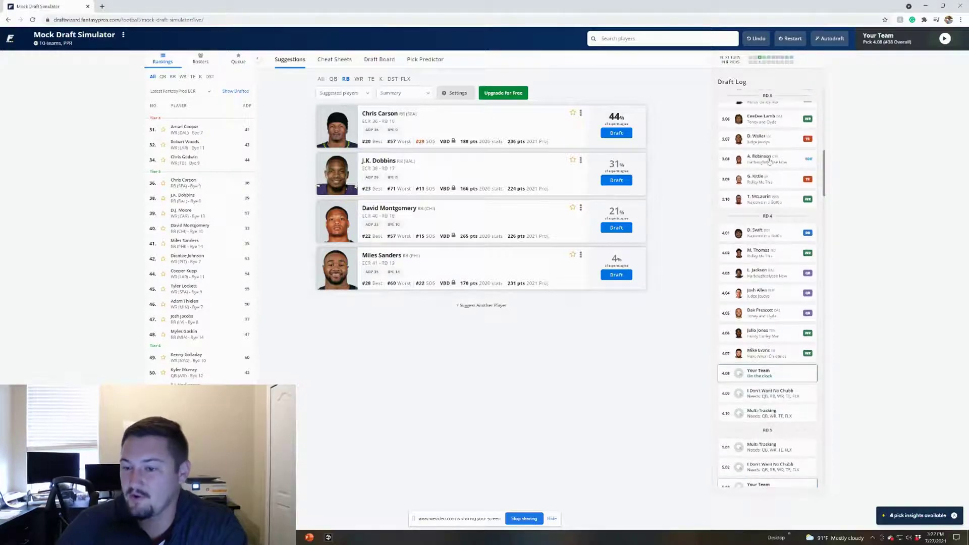
scroll(776, 146, up, 2)
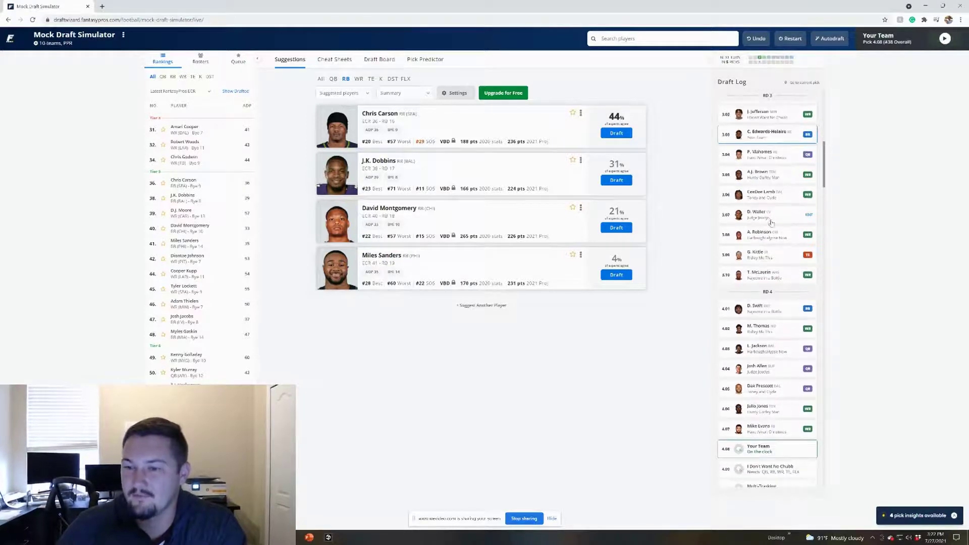
scroll(777, 283, down, 2)
scroll(777, 289, down, 2)
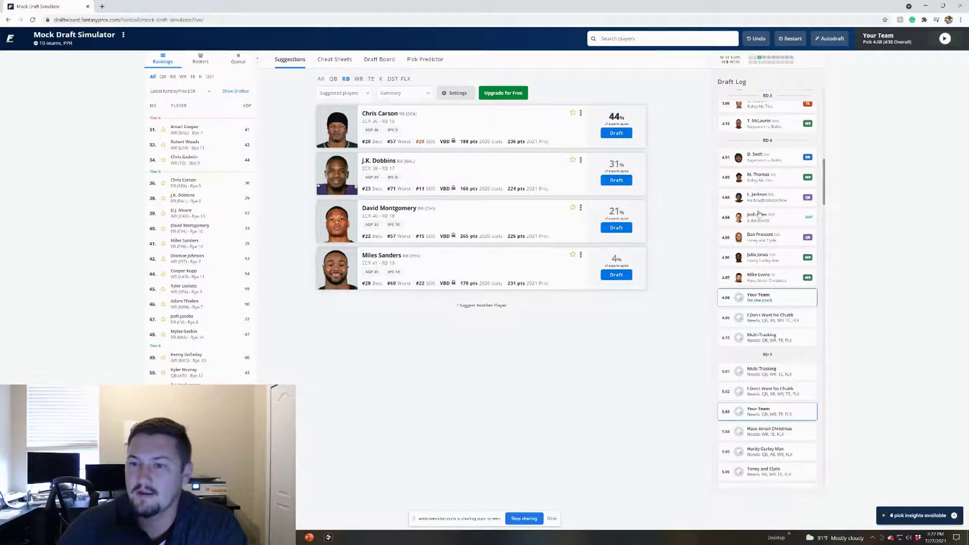
Check the quarterback rankings and draft Chris Carson with pick 4.08 from the running back suggestions.
click(162, 77)
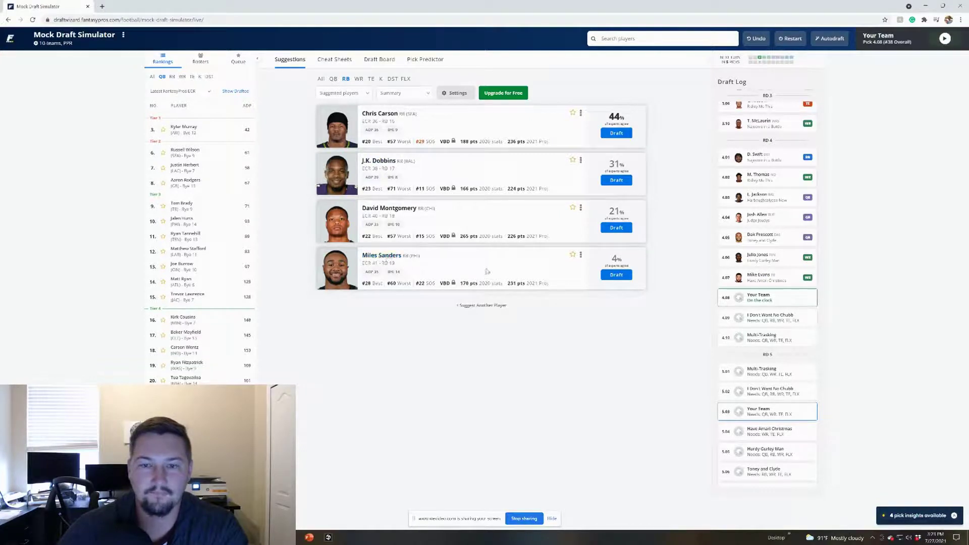
right_click(456, 217)
drag(298, 243, 342, 275)
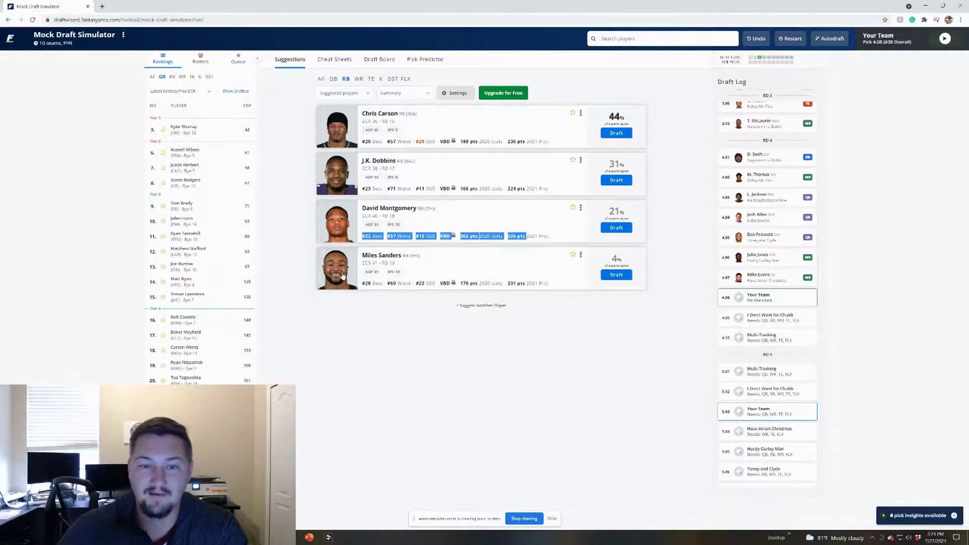
click(447, 317)
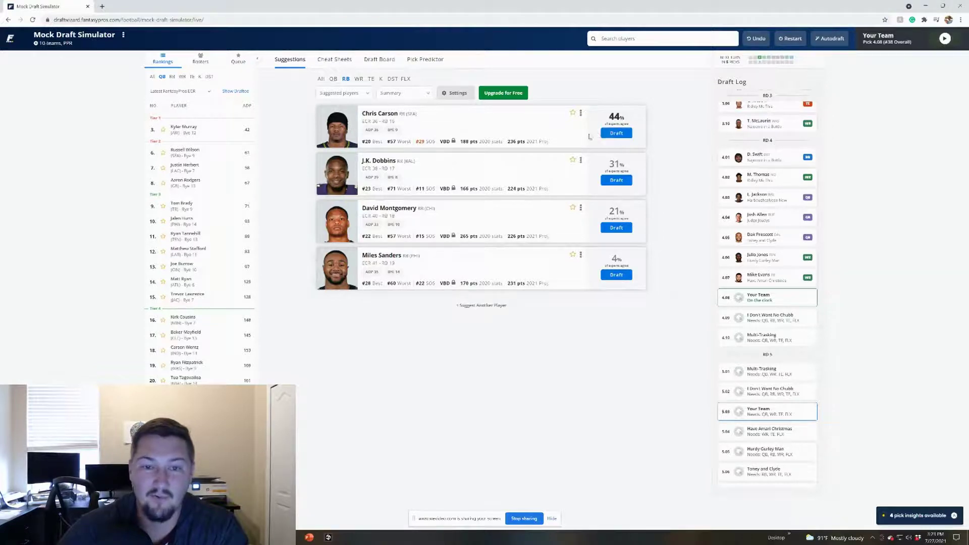
click(616, 134)
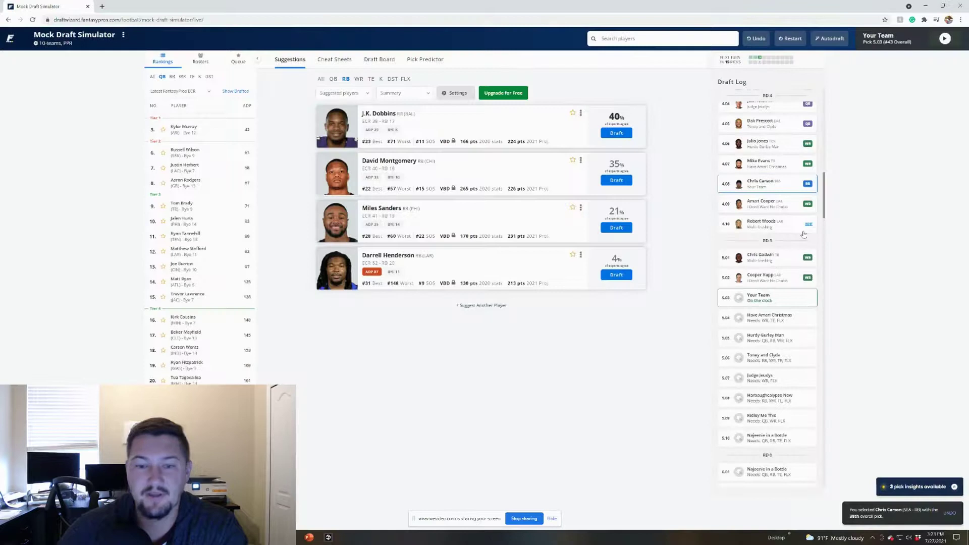
Examine the round 3 to round 5 picks in the draft log leading up to pick 5.03.
scroll(783, 245, up, 3)
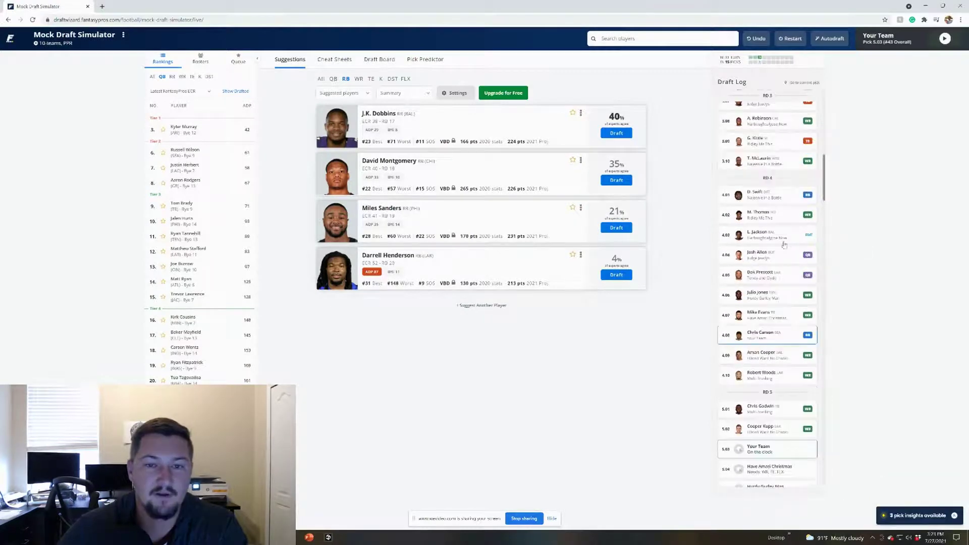
scroll(771, 173, up, 2)
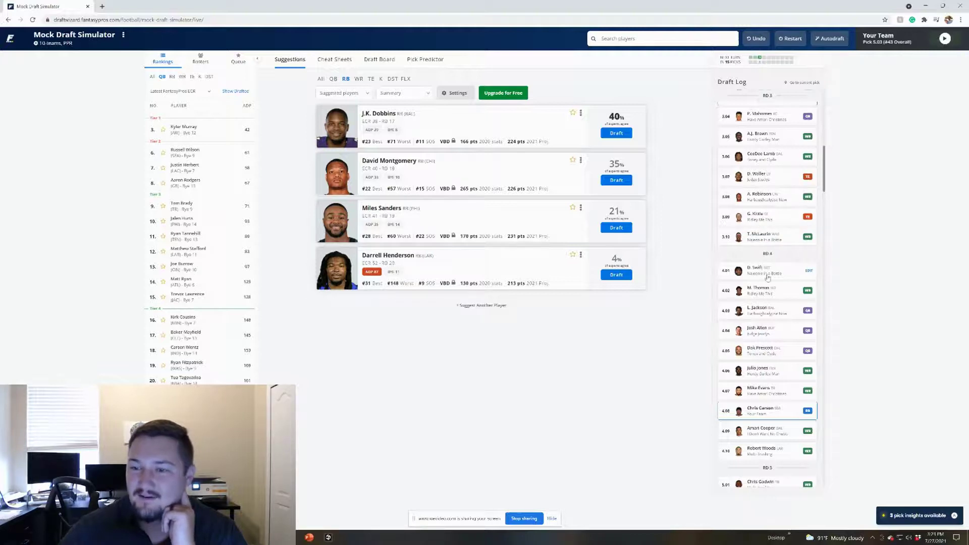
scroll(765, 276, down, 2)
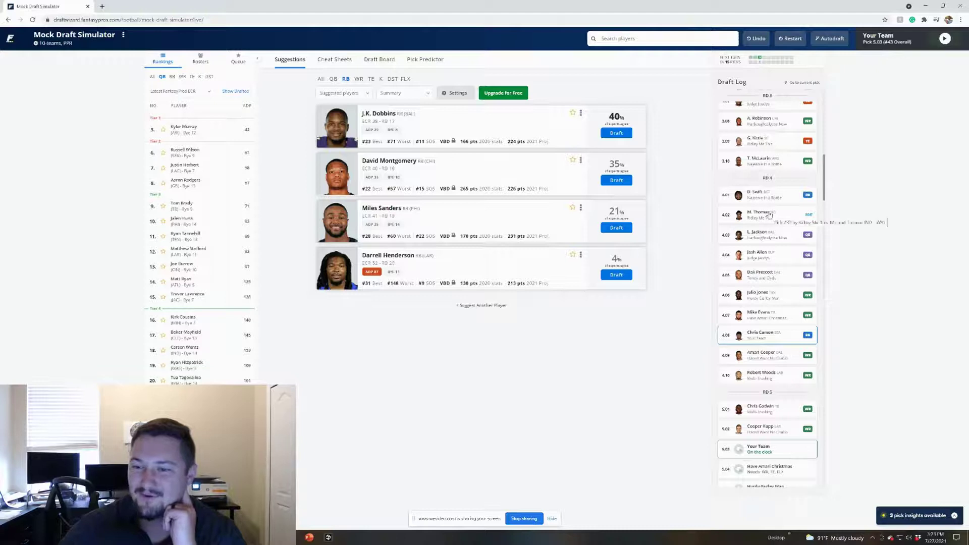
scroll(756, 216, down, 2)
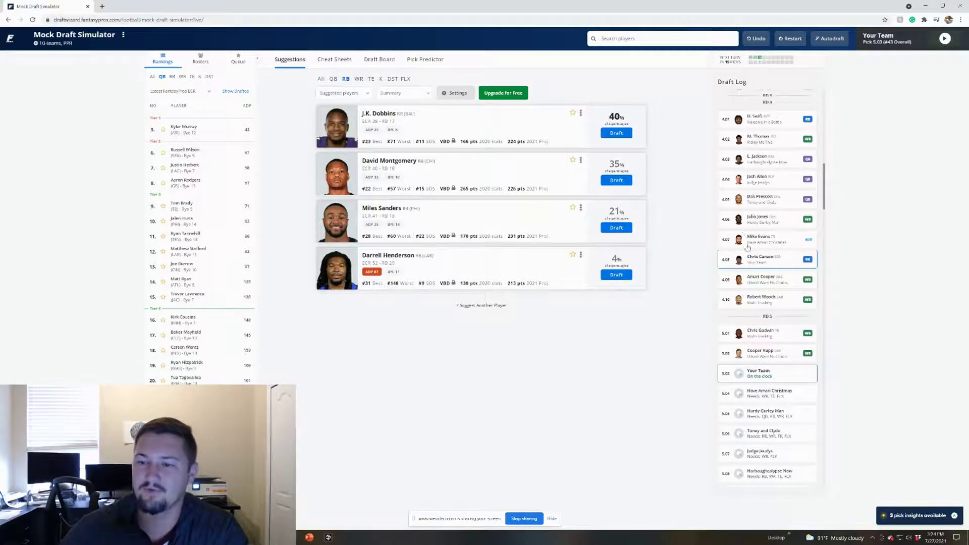
Compare the wide receiver, quarterback and overall rankings with the team's open roster positions.
click(183, 76)
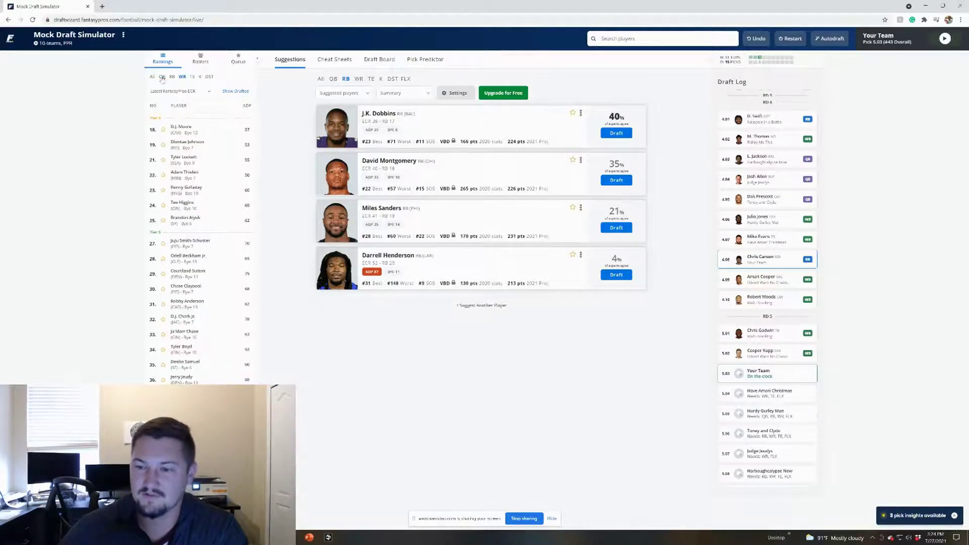
click(200, 58)
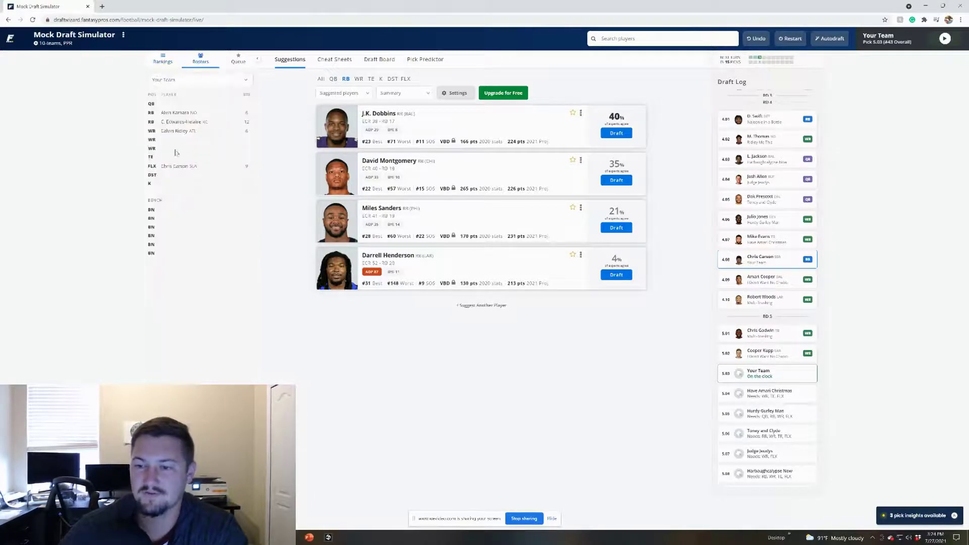
click(164, 61)
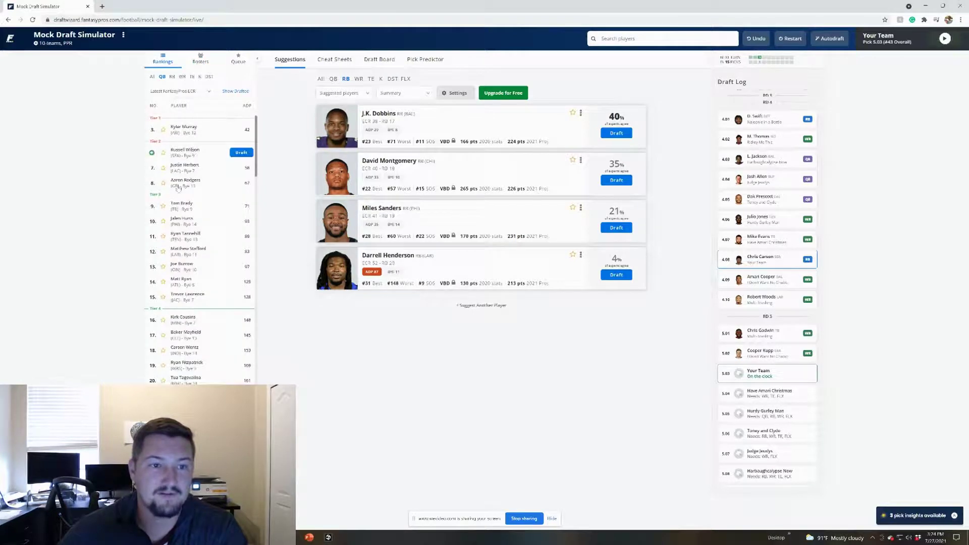
click(183, 77)
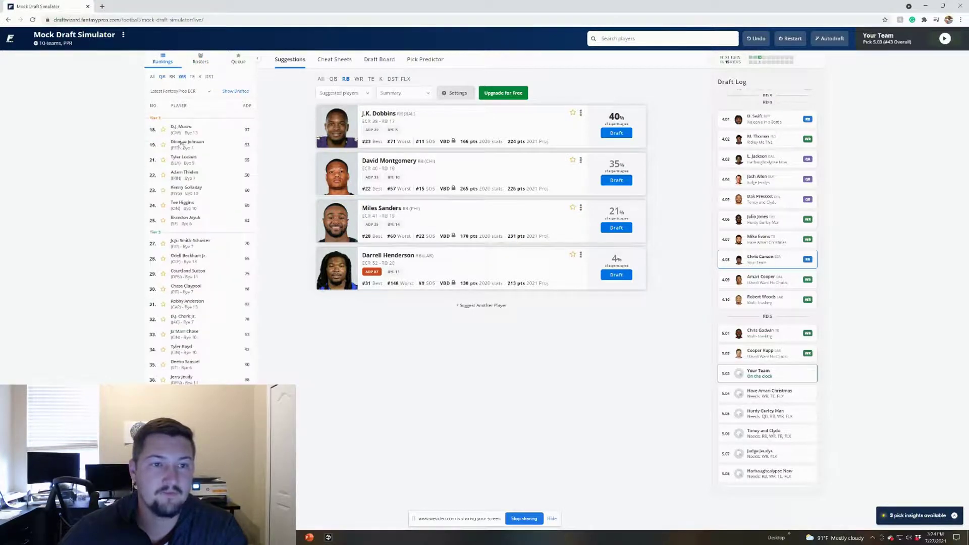
click(153, 77)
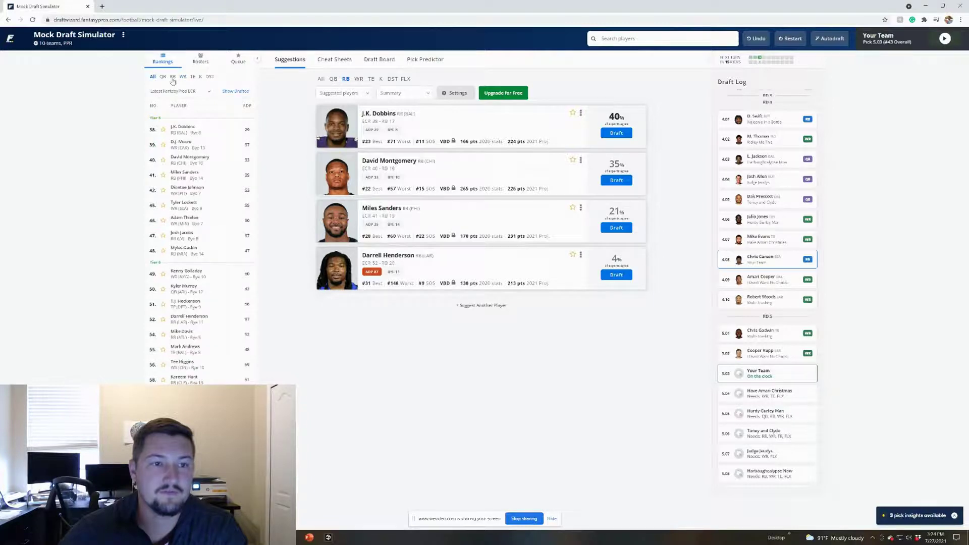
Review the team's roster and draft Tyler Lockett with pick 5.03 from the wide receiver suggestions.
click(203, 59)
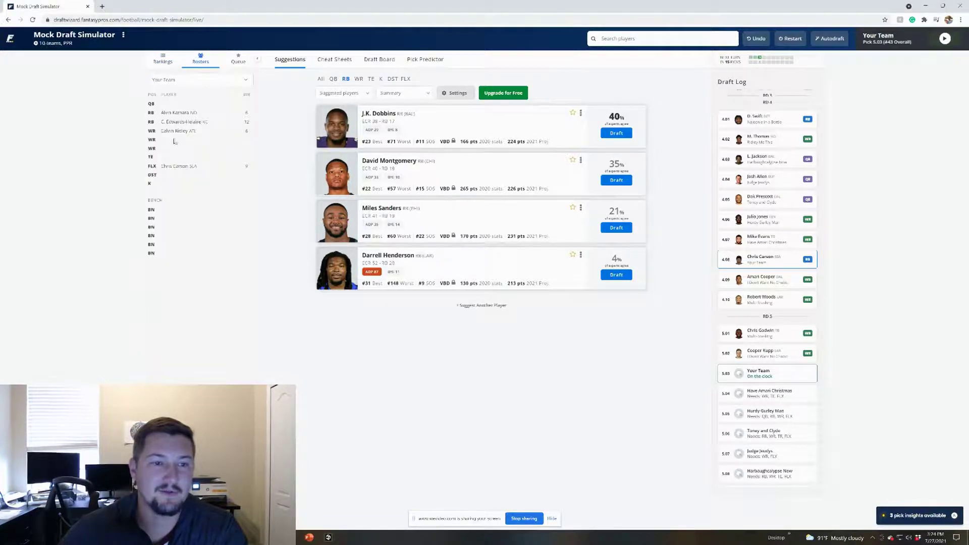
click(359, 79)
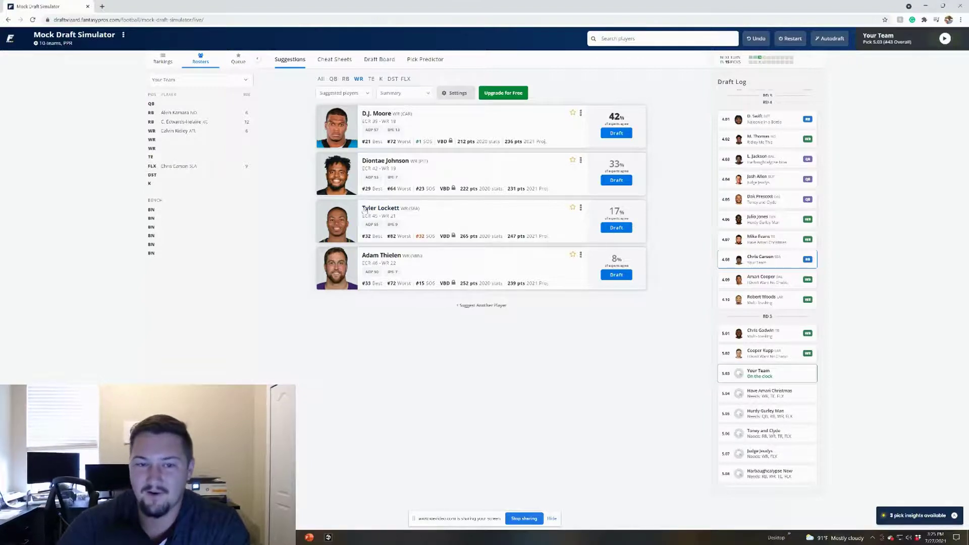
click(623, 231)
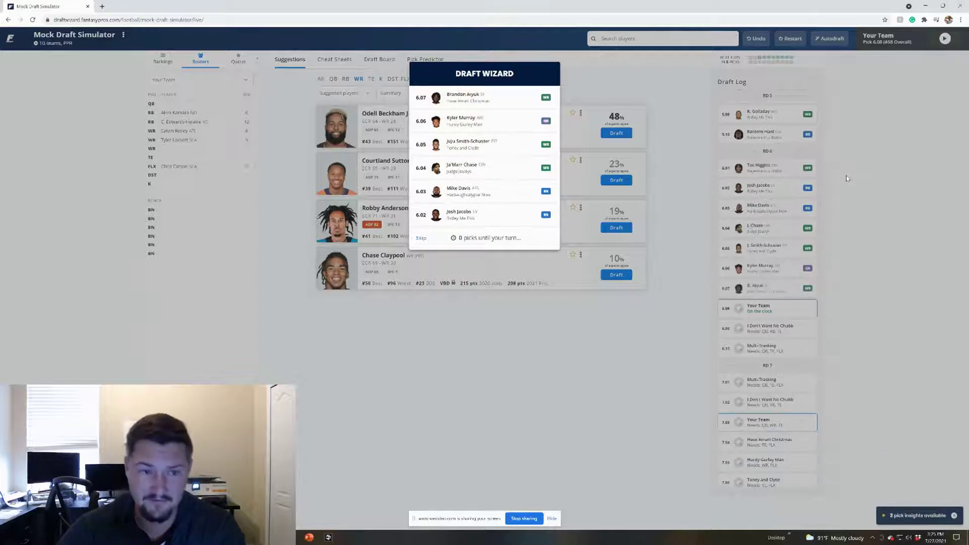
Examine the round 5 and round 6 picks in the draft log leading up to pick 6.08.
scroll(815, 217, up, 2)
scroll(807, 231, up, 2)
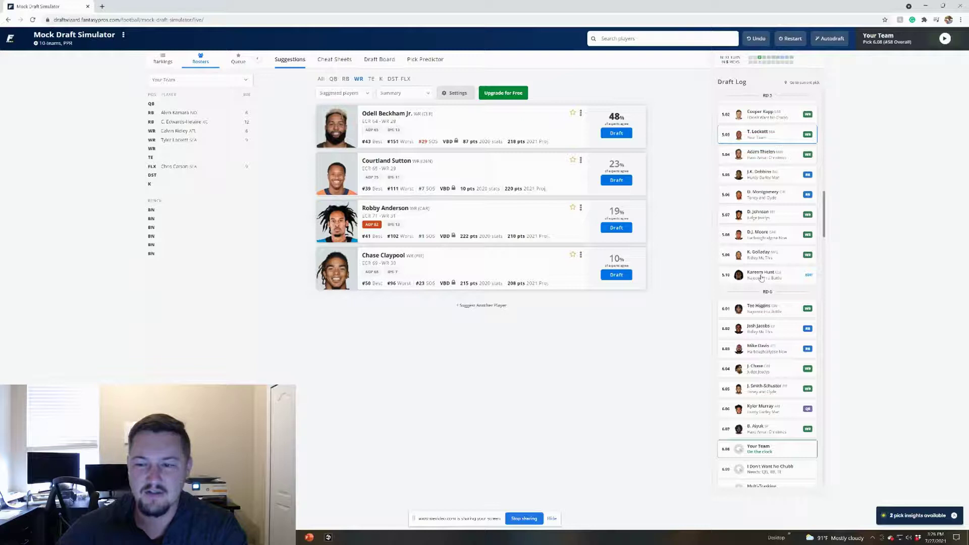
scroll(762, 280, down, 2)
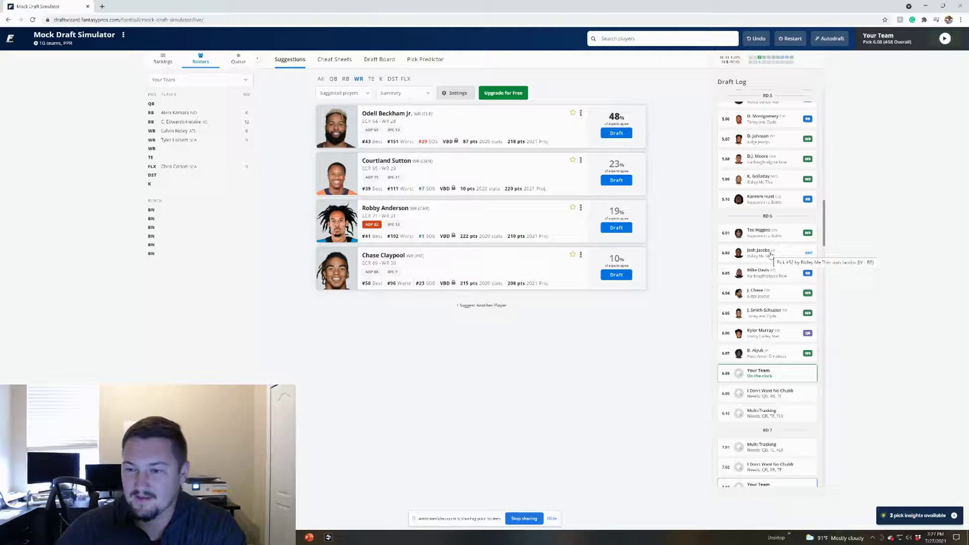
Compare the running back and wide receiver suggestions and draft Odell Beckham Jr. with pick 6.08.
click(346, 78)
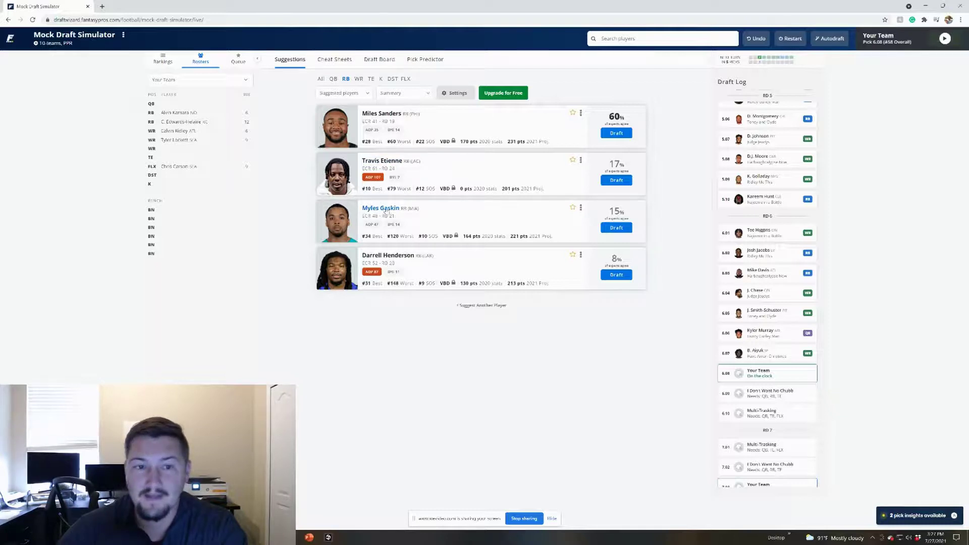
click(358, 79)
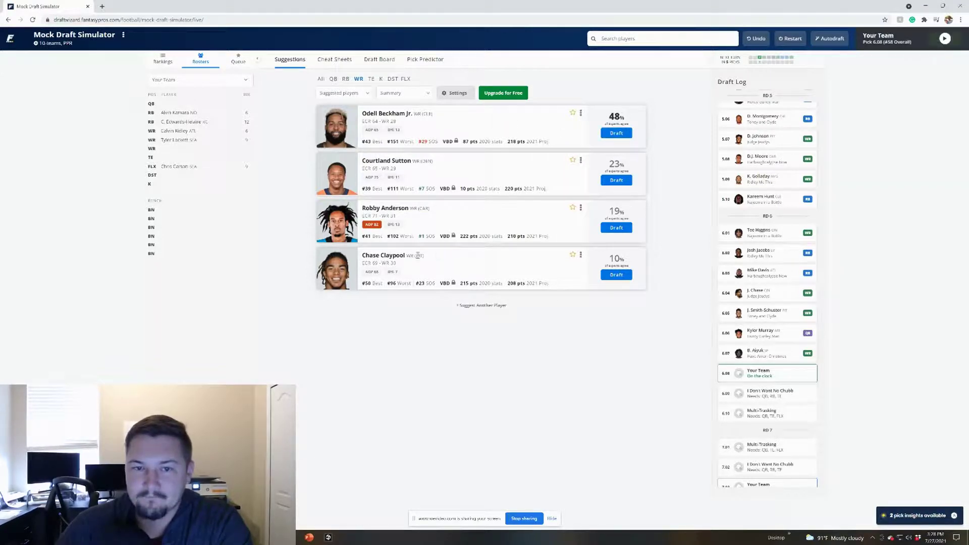
click(616, 133)
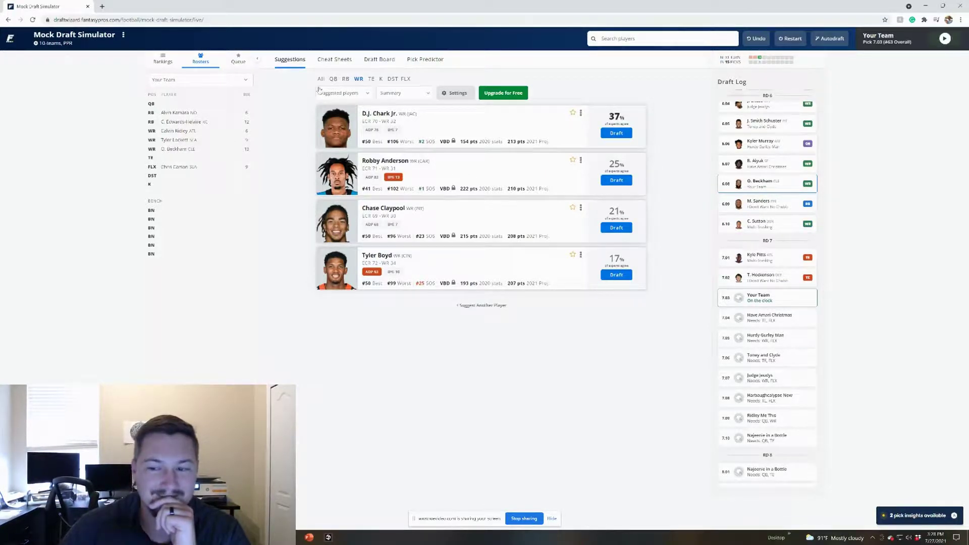
Show the tight end suggestions, trace the draft log back to round 2, and open and close Travis Kelce's pick 2.06.
click(371, 80)
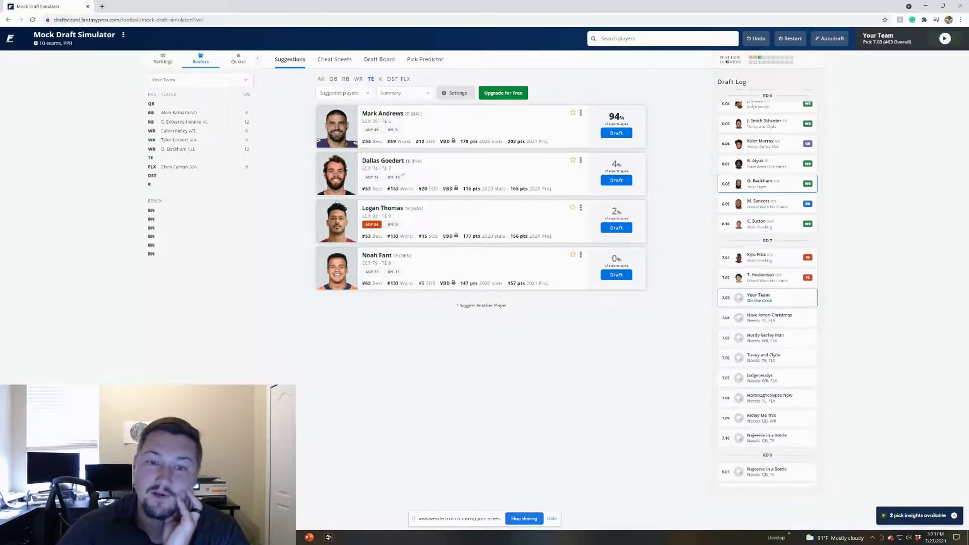
scroll(793, 200, up, 6)
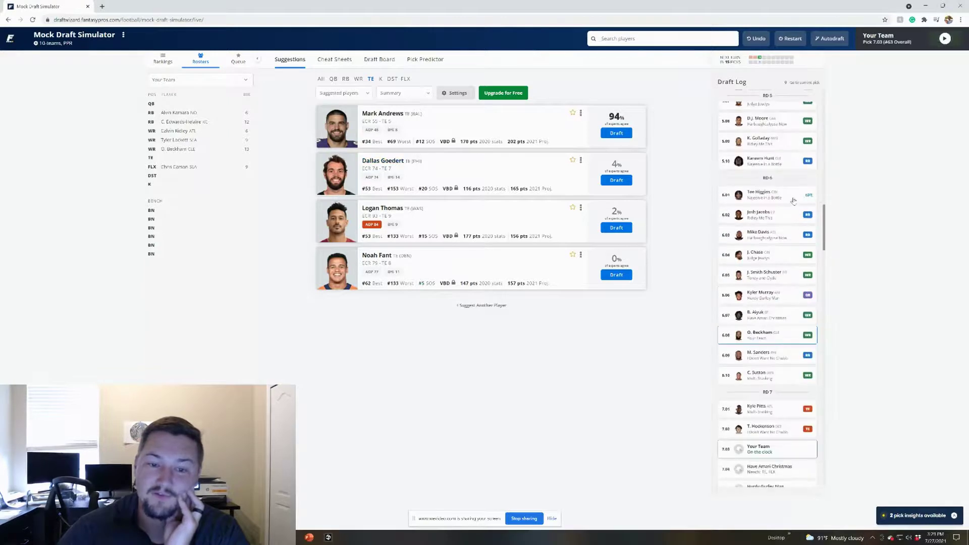
scroll(787, 202, up, 6)
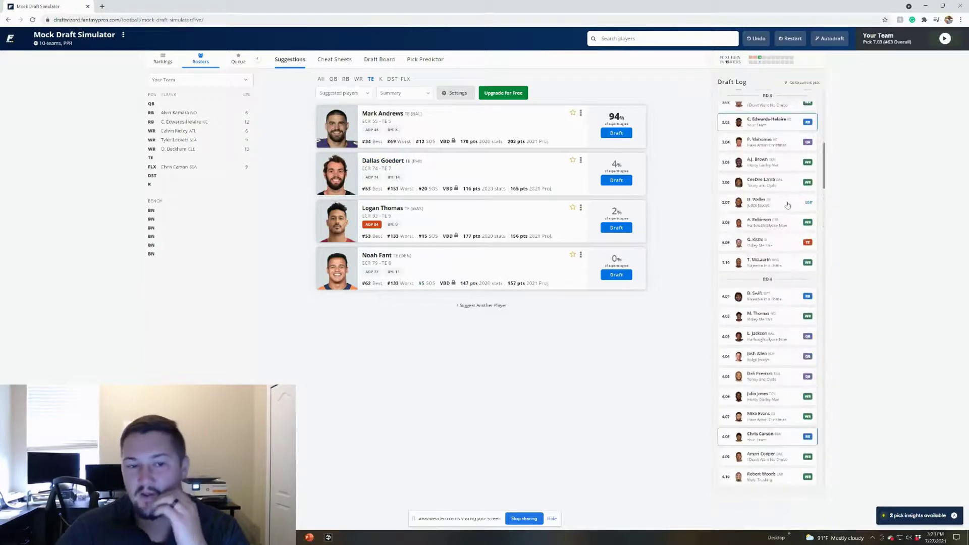
scroll(782, 204, up, 5)
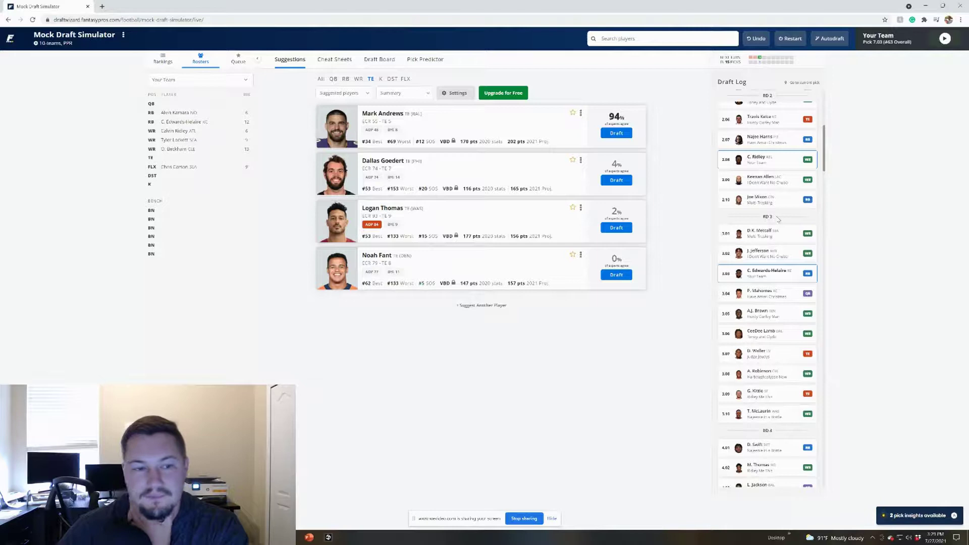
click(770, 194)
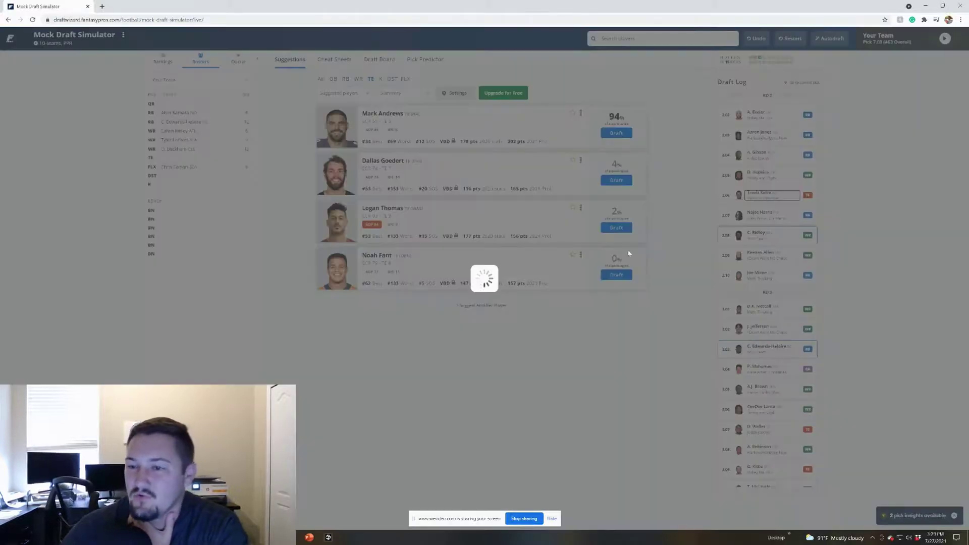
click(592, 172)
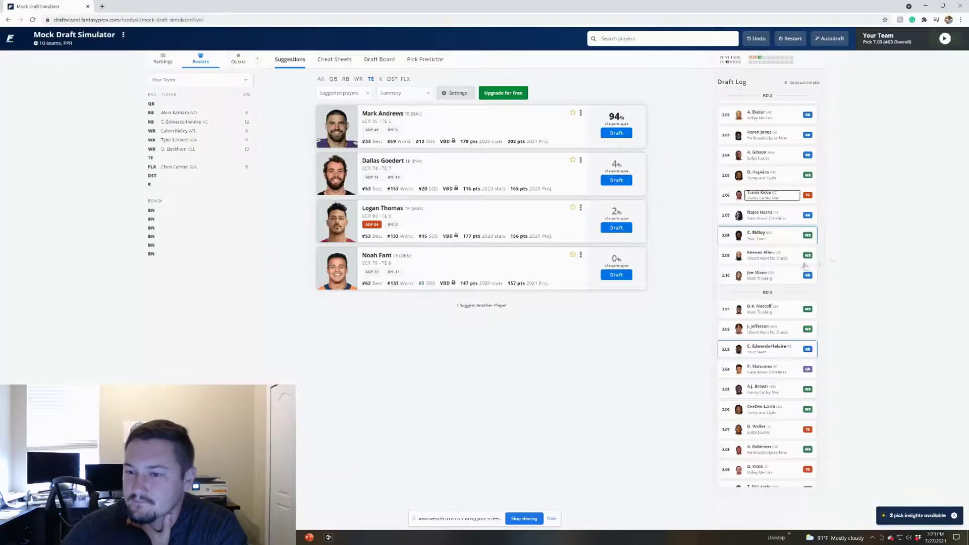
Open D. Waller's tight end pick 3.07 in the draft log and close it again.
scroll(787, 261, down, 2)
scroll(786, 263, down, 3)
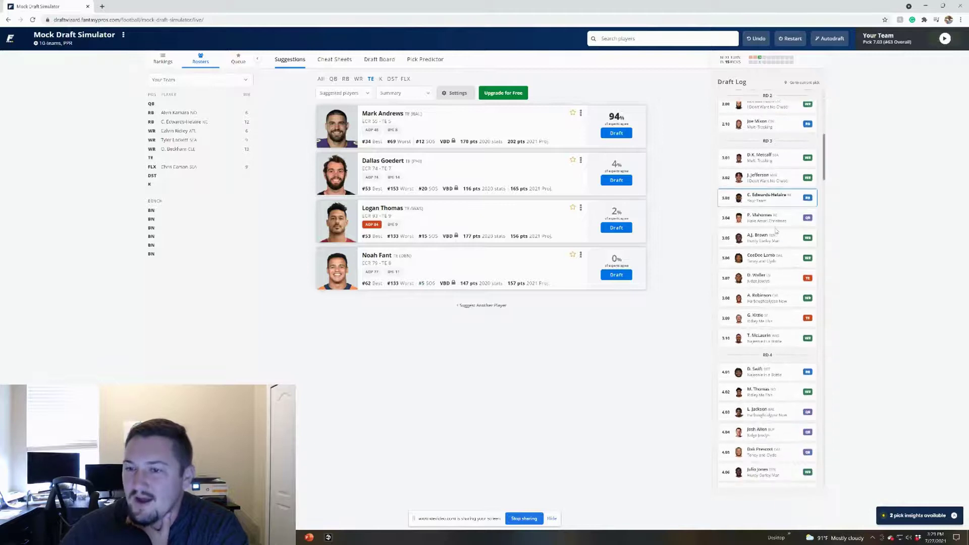
click(767, 282)
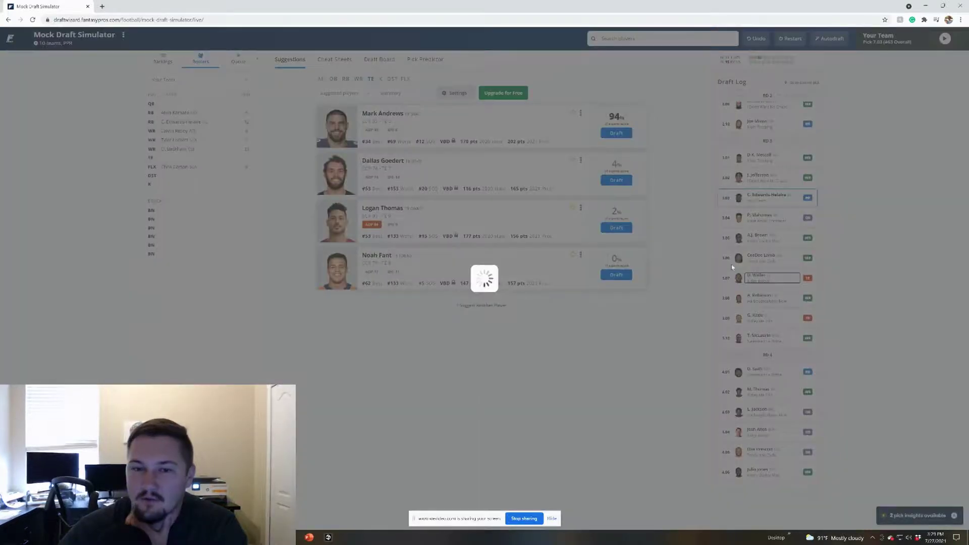
click(593, 175)
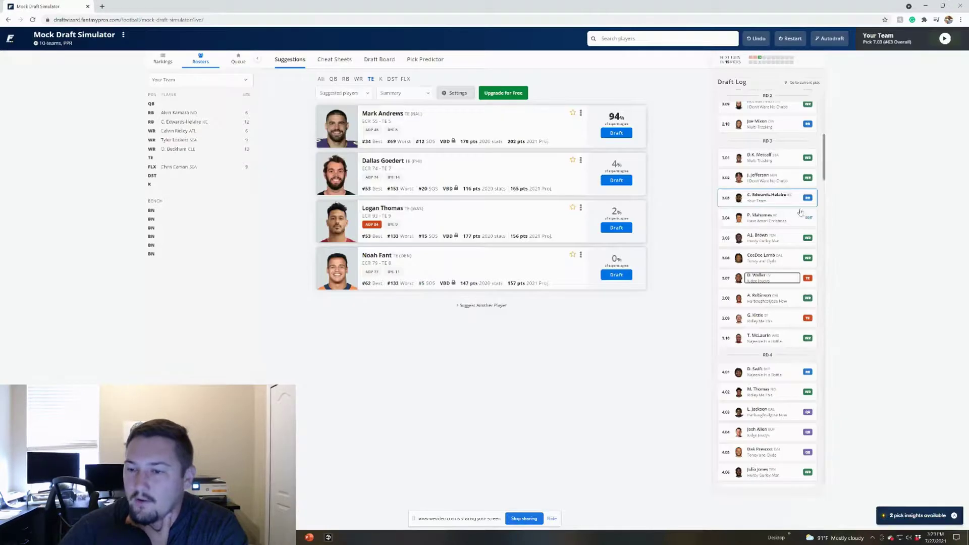
Examine the draft log from round 2 up to pick 7.03 for the tight ends and other positions taken.
scroll(764, 202, up, 3)
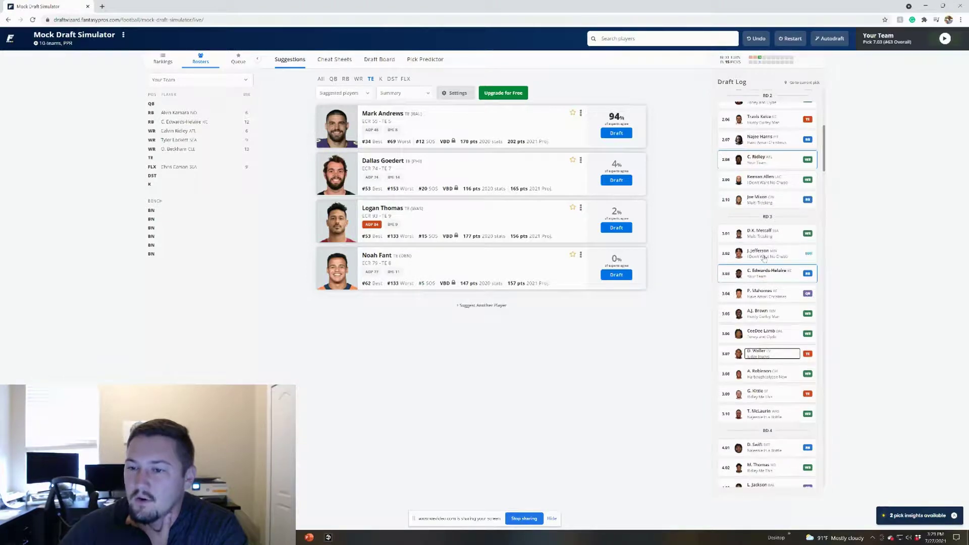
scroll(772, 247, down, 3)
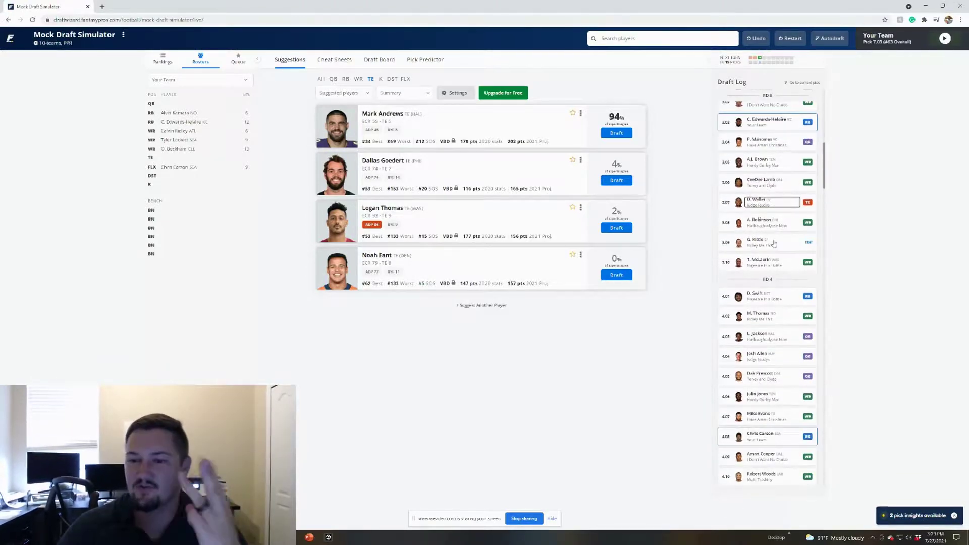
scroll(771, 247, down, 2)
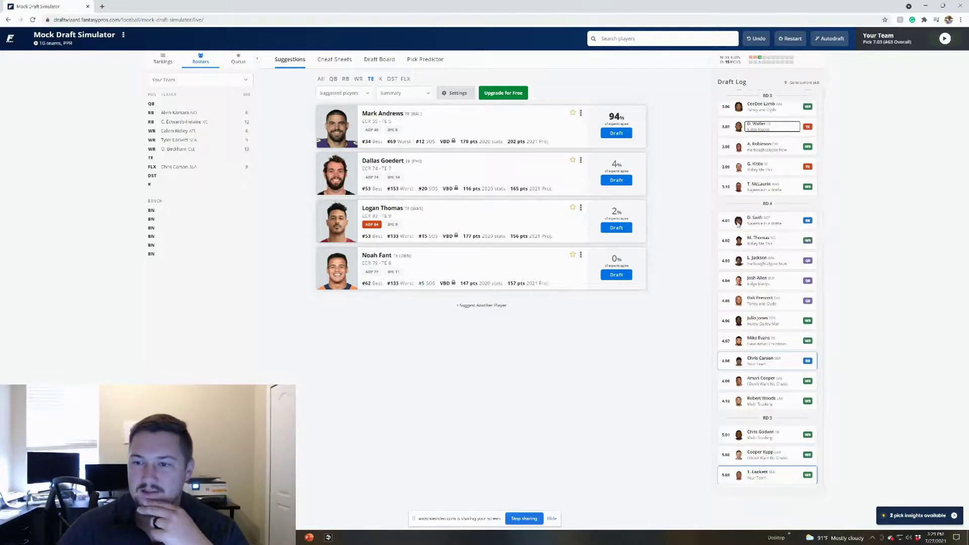
scroll(779, 248, down, 5)
scroll(787, 259, down, 6)
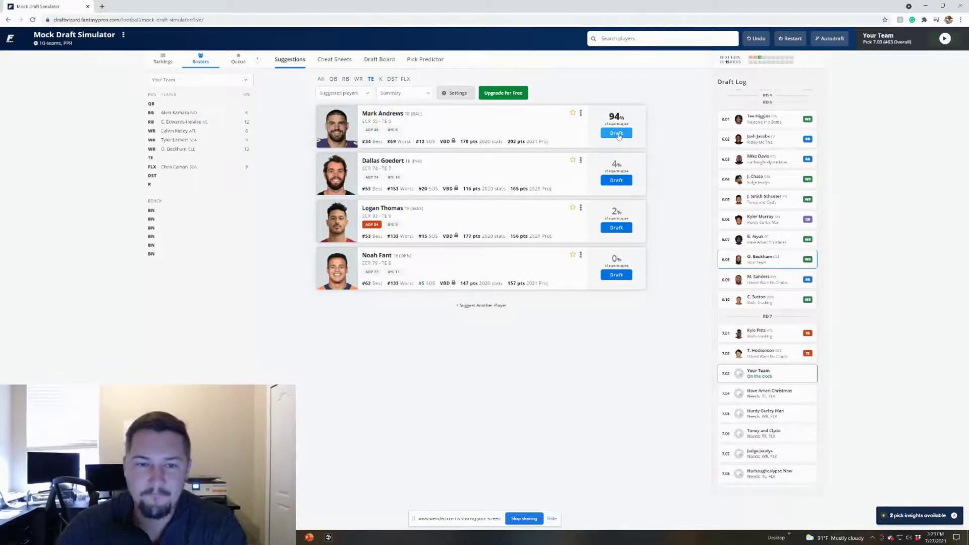
Compare the wide receiver suggestions with the tight end suggestions and draft Mark Andrews with pick 7.03.
click(357, 79)
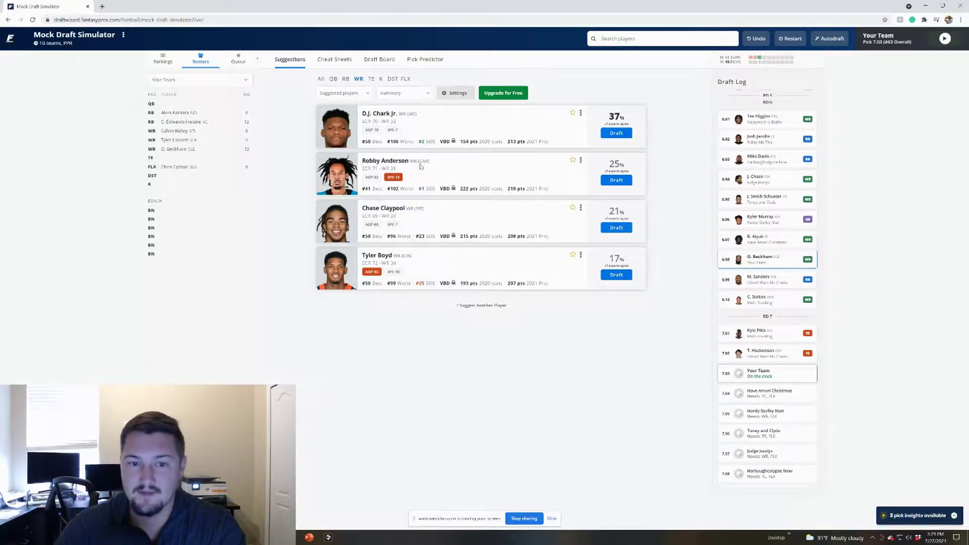
click(370, 79)
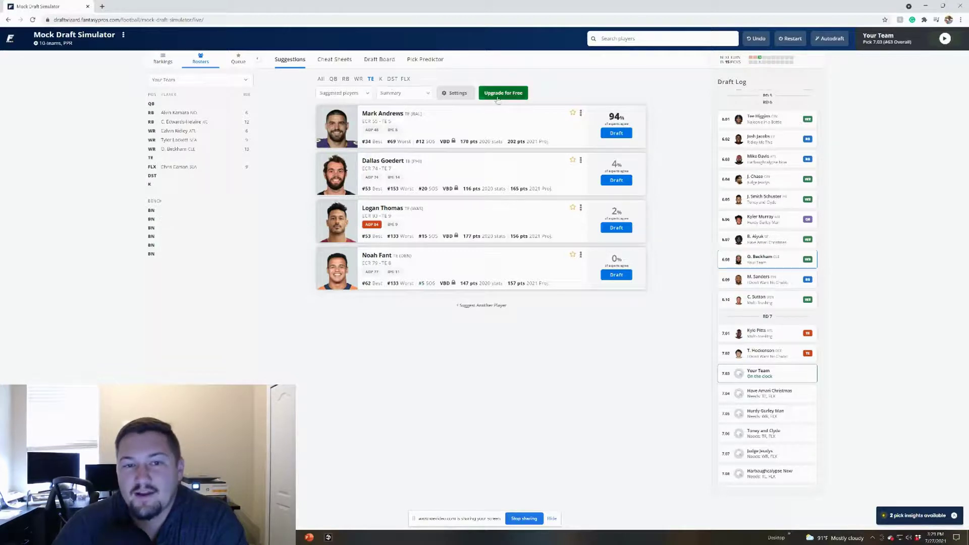
click(622, 136)
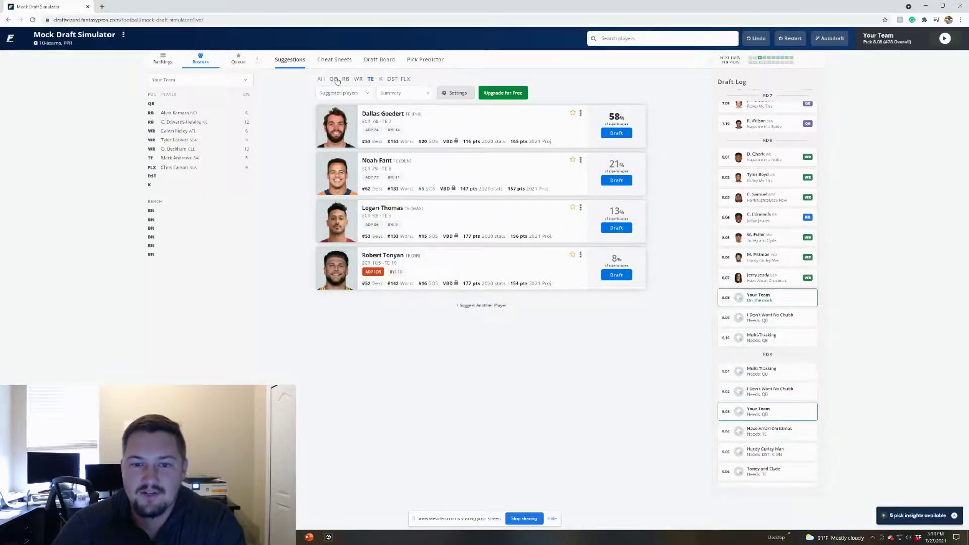
Show the quarterback suggestions, check the draft log for rounds 7 and 8, and draft Aaron Rodgers with pick 8.08.
click(335, 80)
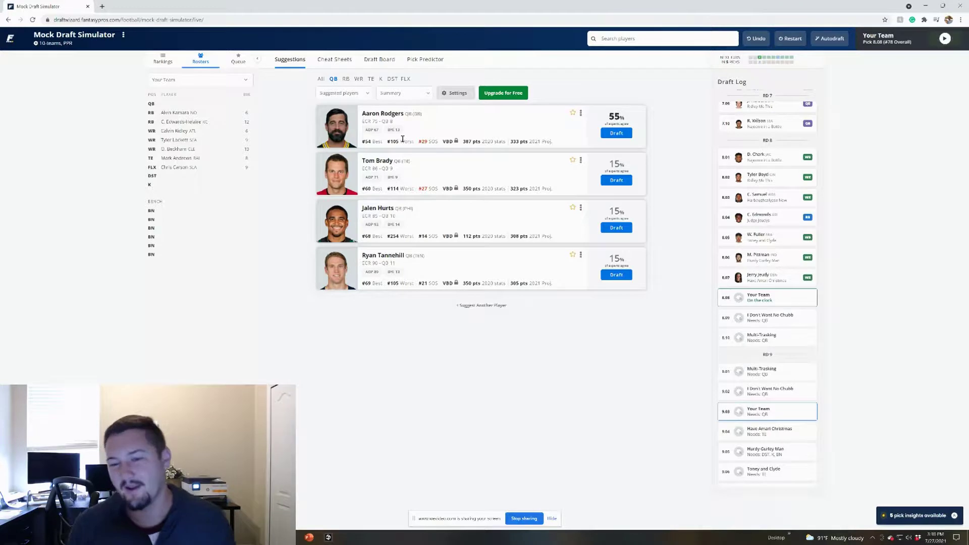
scroll(755, 207, up, 3)
scroll(755, 207, up, 2)
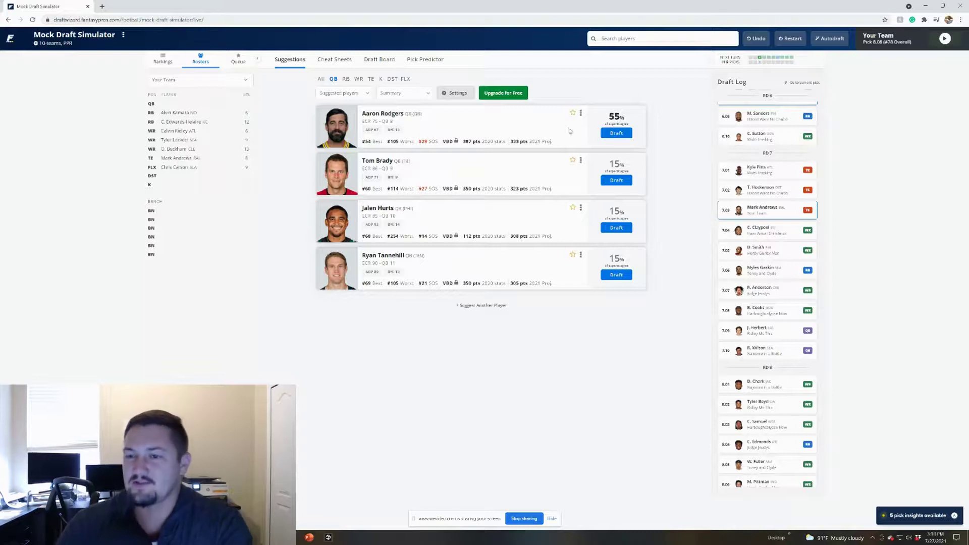
scroll(791, 218, up, 1)
scroll(792, 222, down, 5)
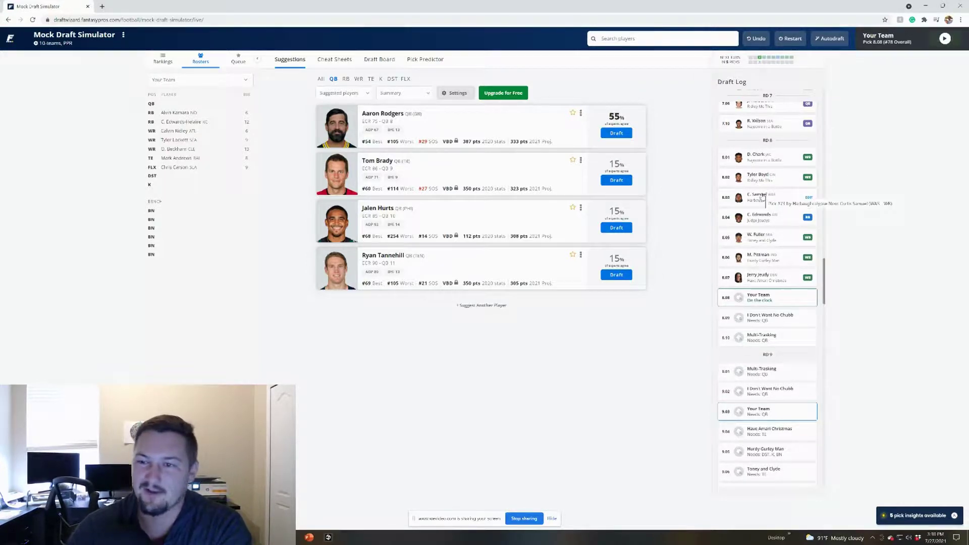
scroll(763, 197, up, 2)
scroll(759, 194, down, 2)
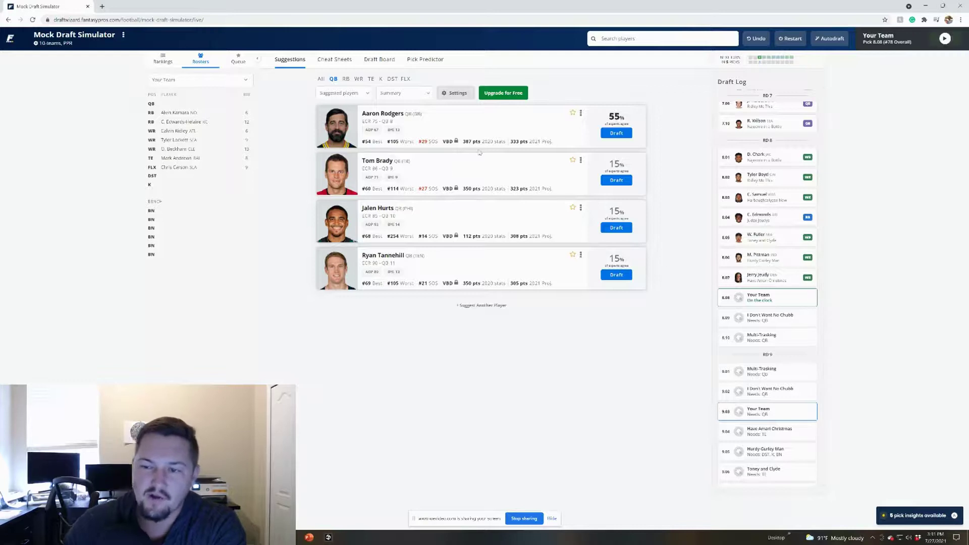
click(616, 133)
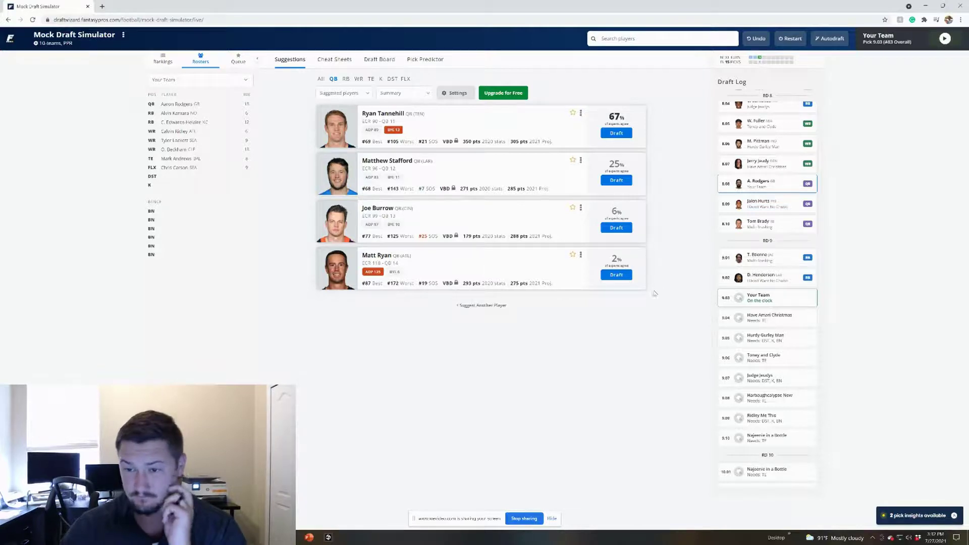
Compare the running back, wide receiver and tight end suggestions for pick 9.03 and return to the running backs.
click(346, 80)
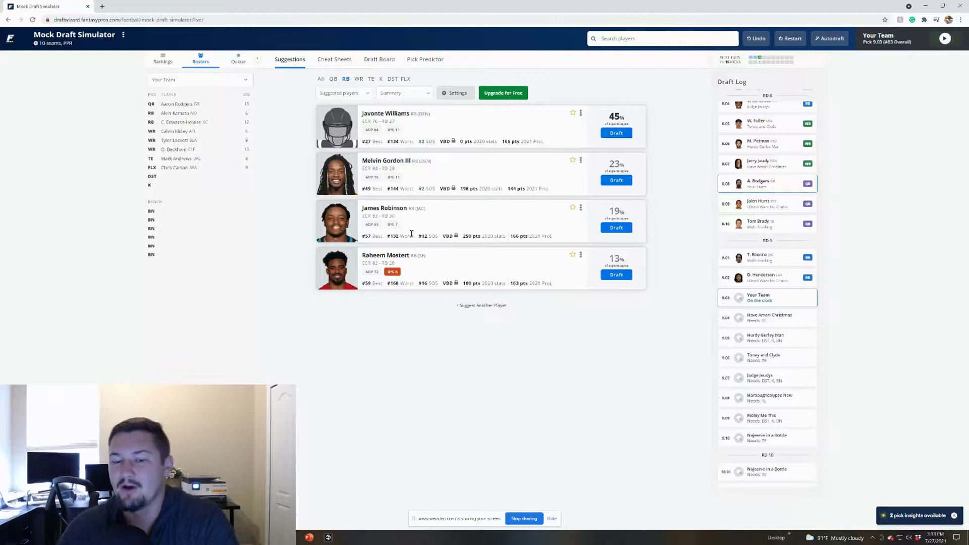
click(358, 79)
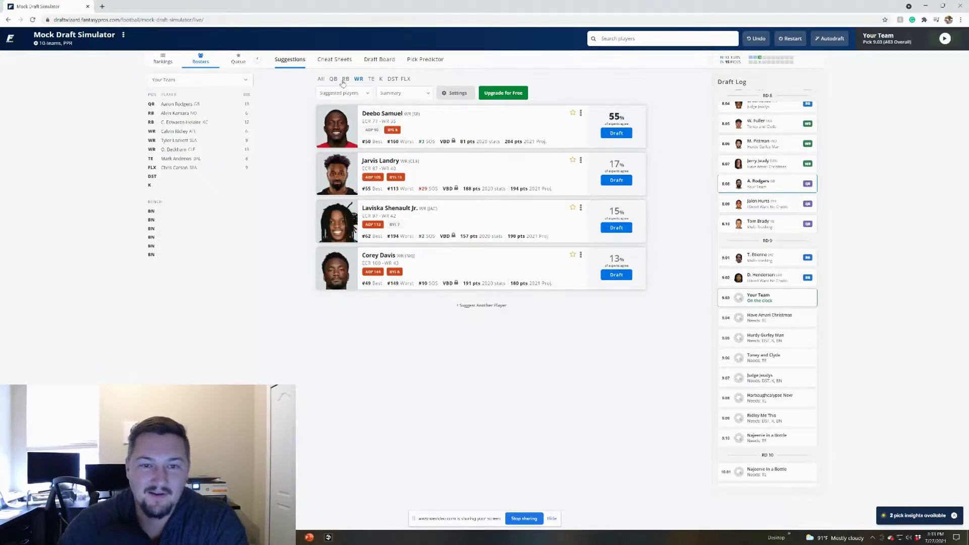
click(371, 79)
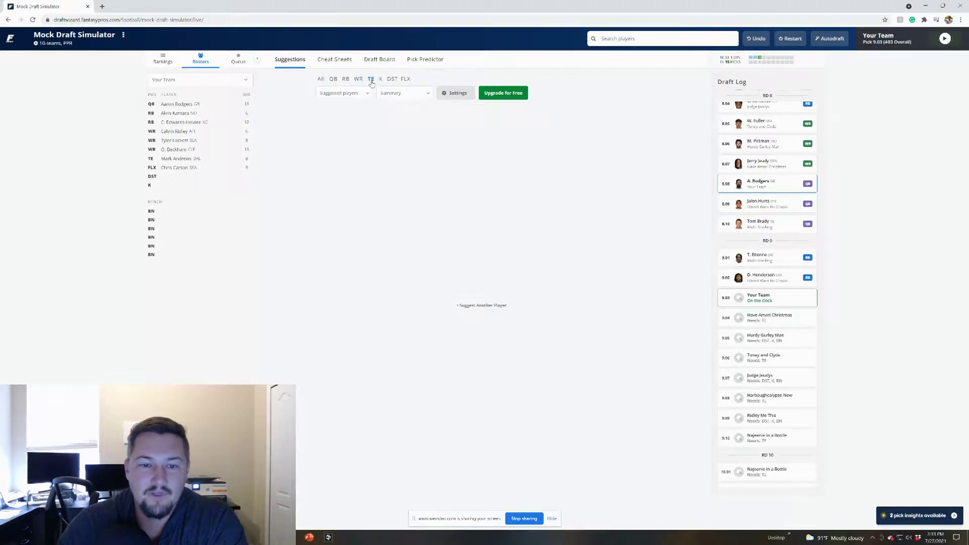
click(346, 79)
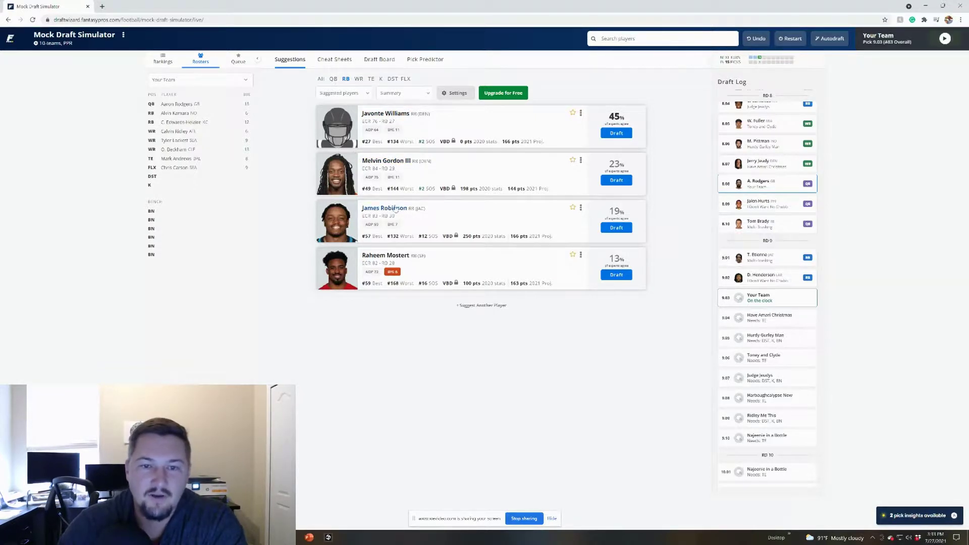
Extend the running back suggestions by five more players and look through the whole list.
click(482, 306)
click(482, 354)
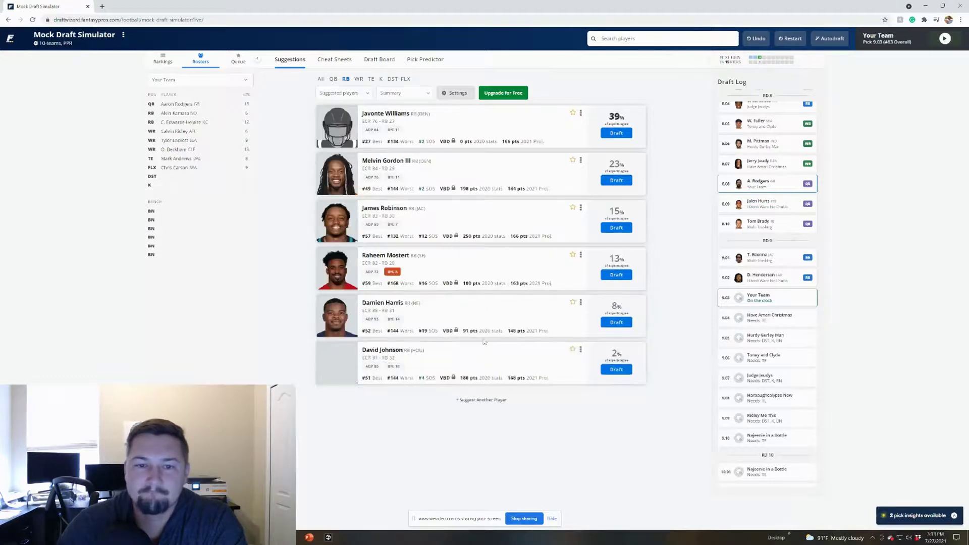
click(485, 400)
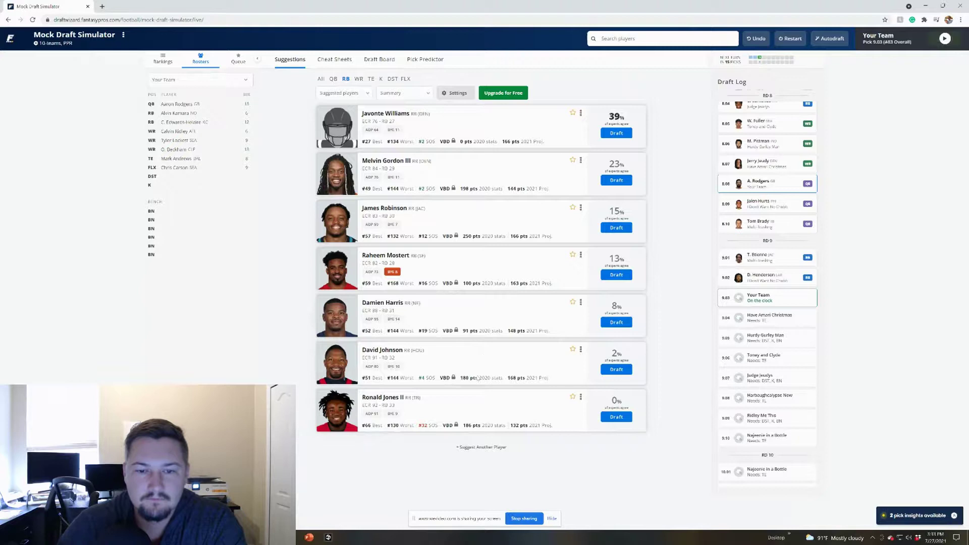
click(483, 447)
scroll(500, 428, down, 1)
scroll(510, 408, up, 1)
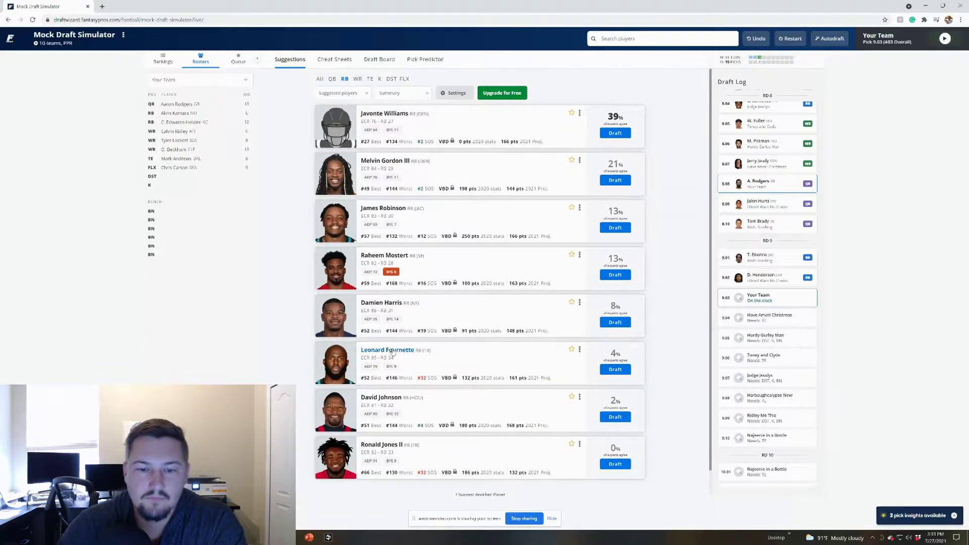
scroll(499, 369, down, 1)
click(482, 468)
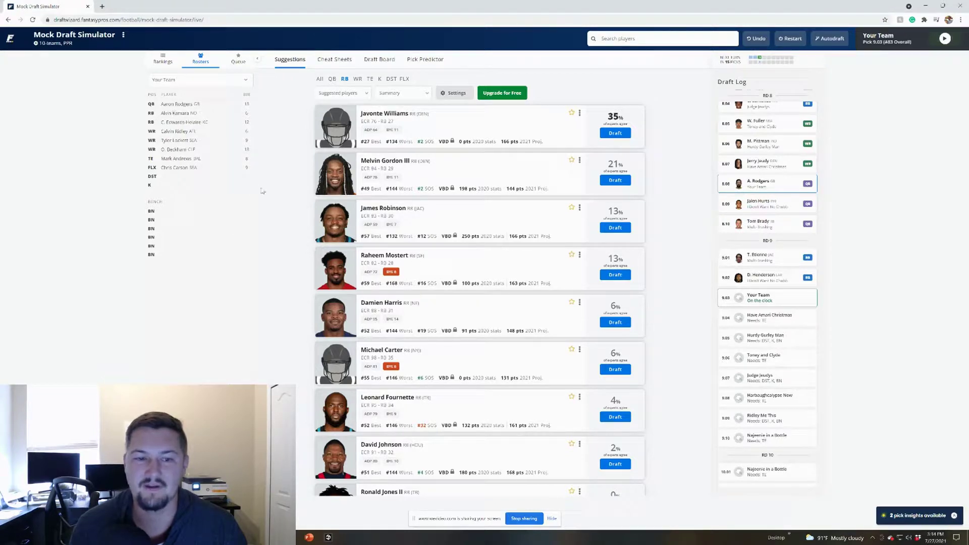
scroll(290, 235, down, 2)
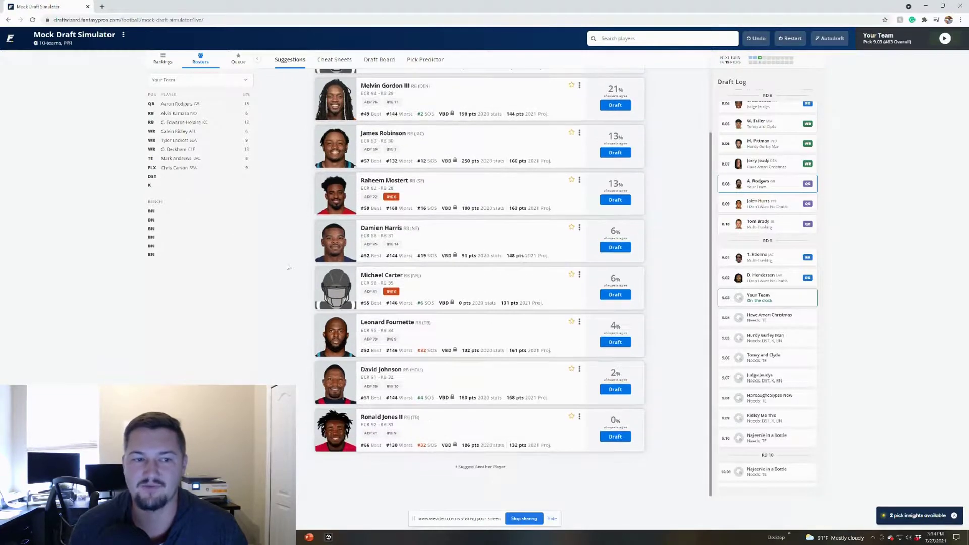
scroll(289, 268, up, 2)
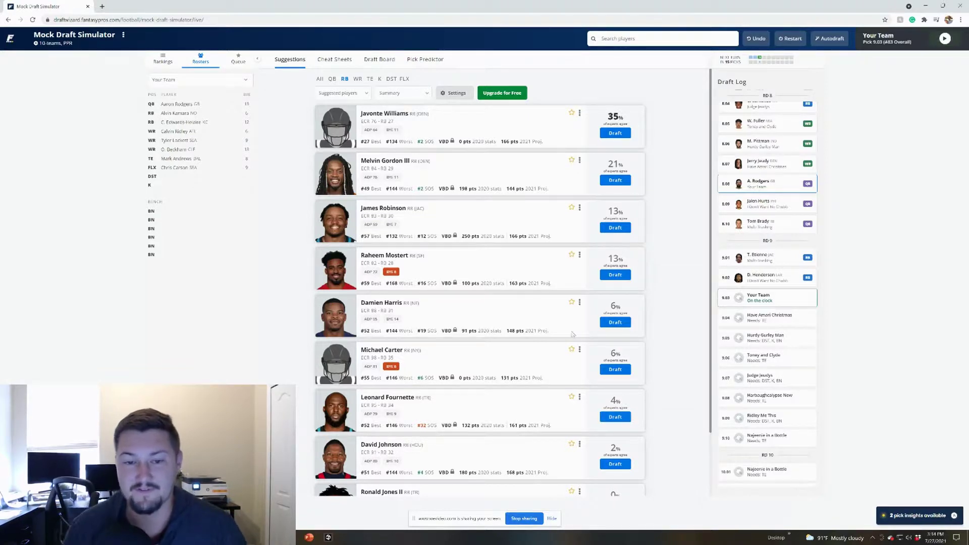
Read James Robinson's player card, close it, and draft him with pick 9.03.
click(372, 209)
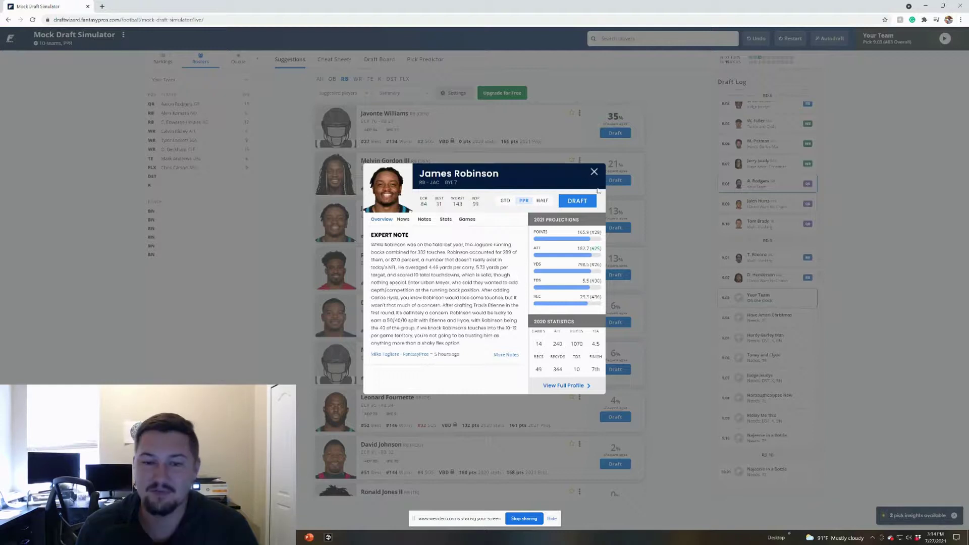
click(594, 172)
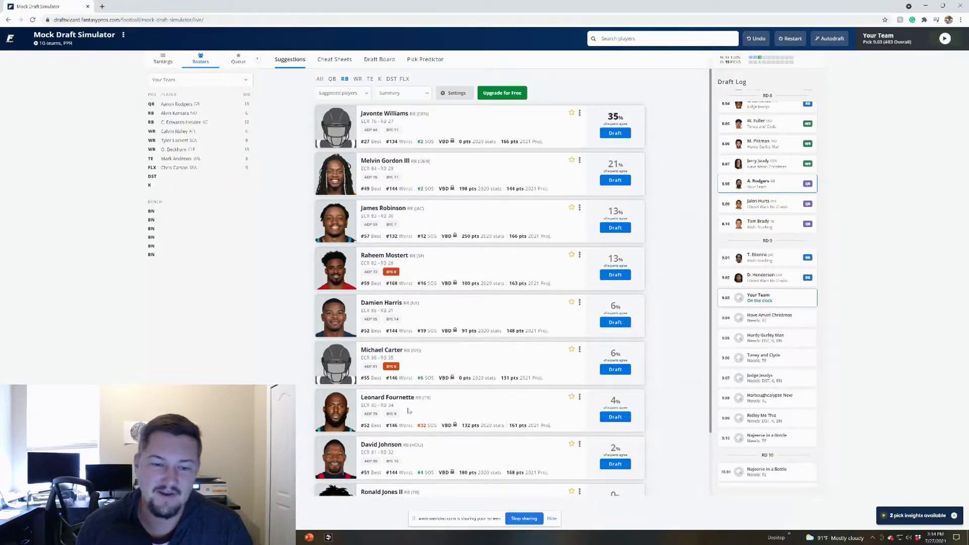
click(616, 229)
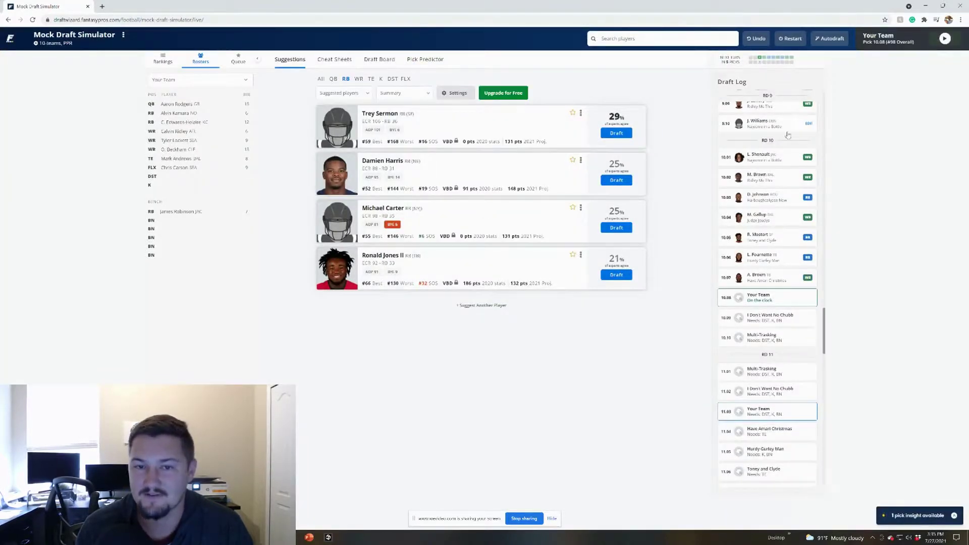
Examine the round 9 and 10 picks in the draft log leading up to pick 10.08.
scroll(787, 140, up, 2)
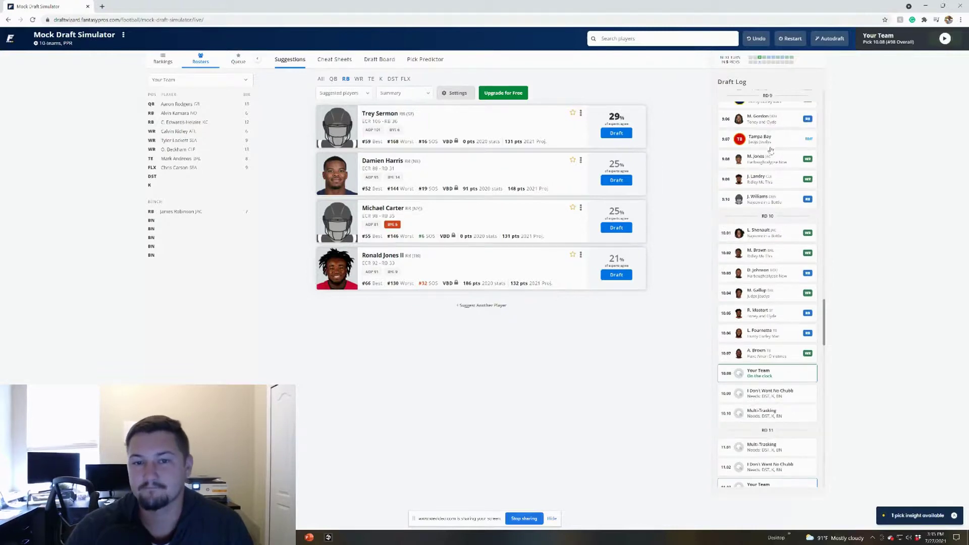
scroll(770, 216, up, 2)
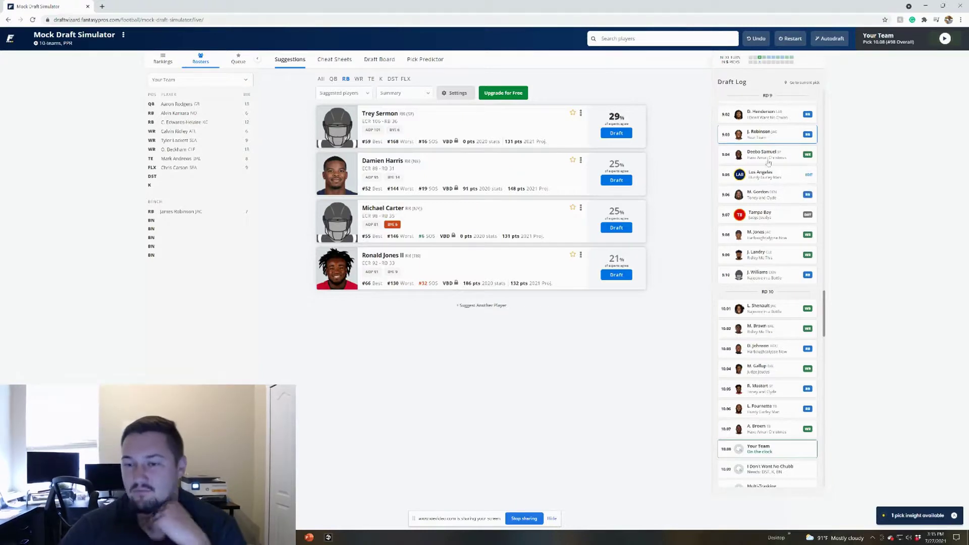
scroll(758, 273, down, 2)
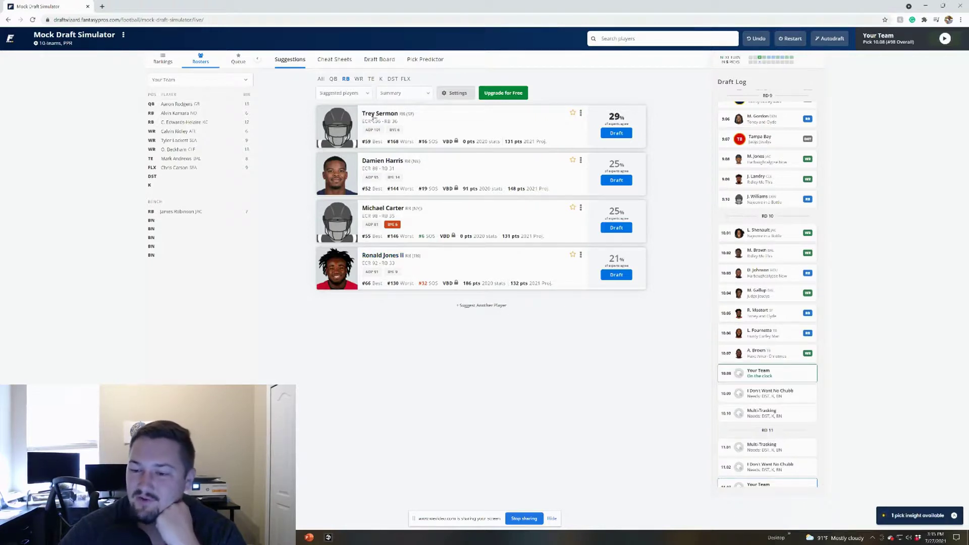
Extend the running back suggestions for pick 10.08 by four more players.
click(488, 306)
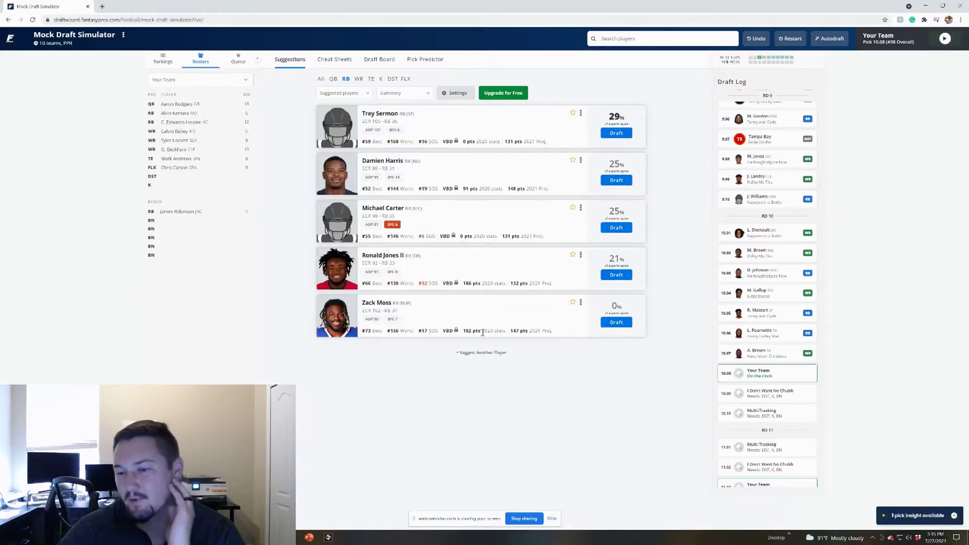
click(479, 352)
click(482, 399)
click(485, 448)
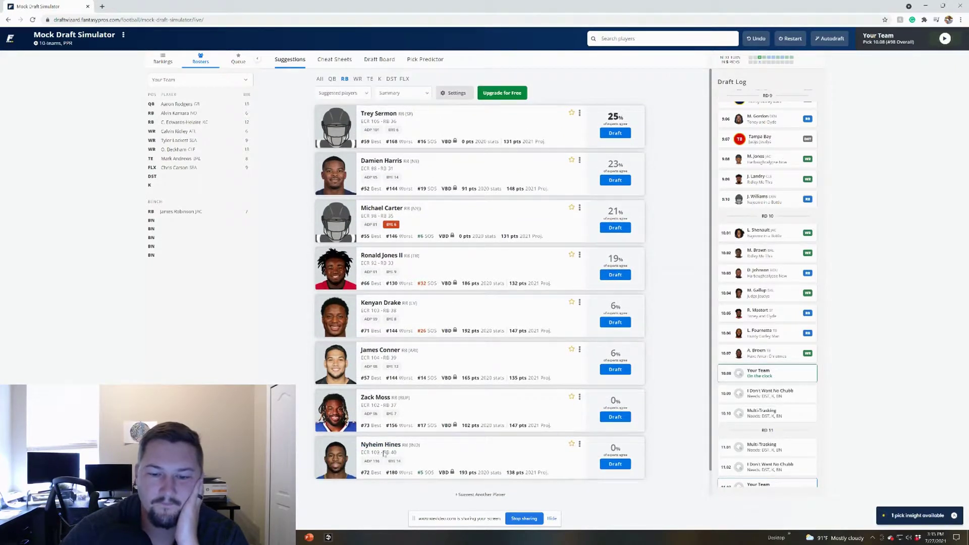
Show the wide receiver suggestions for pick 10.08 and extend them by three more players.
click(358, 80)
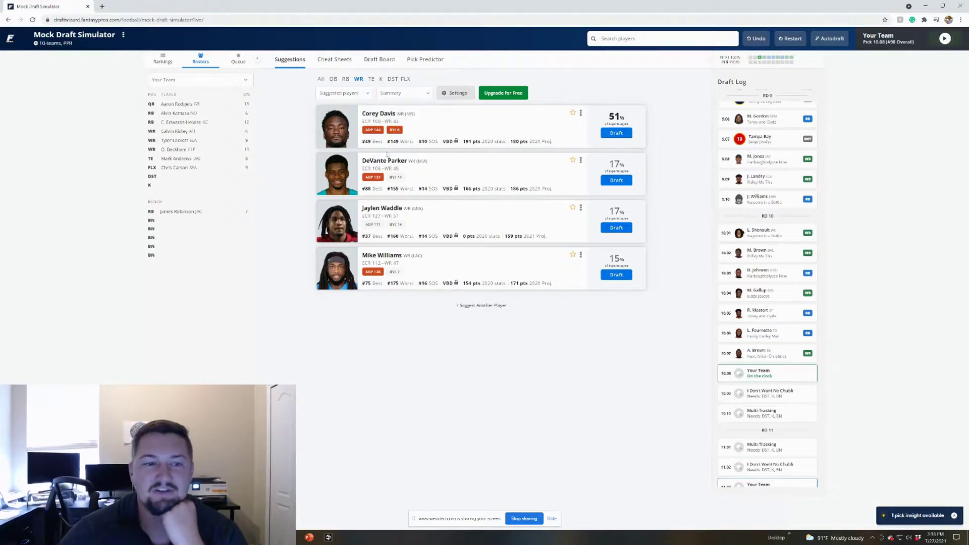
click(488, 306)
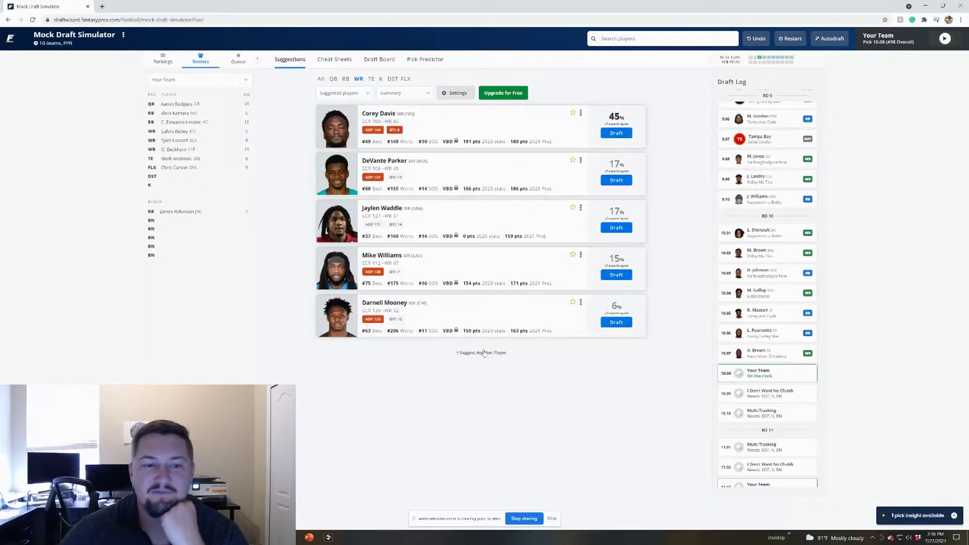
click(484, 353)
click(483, 400)
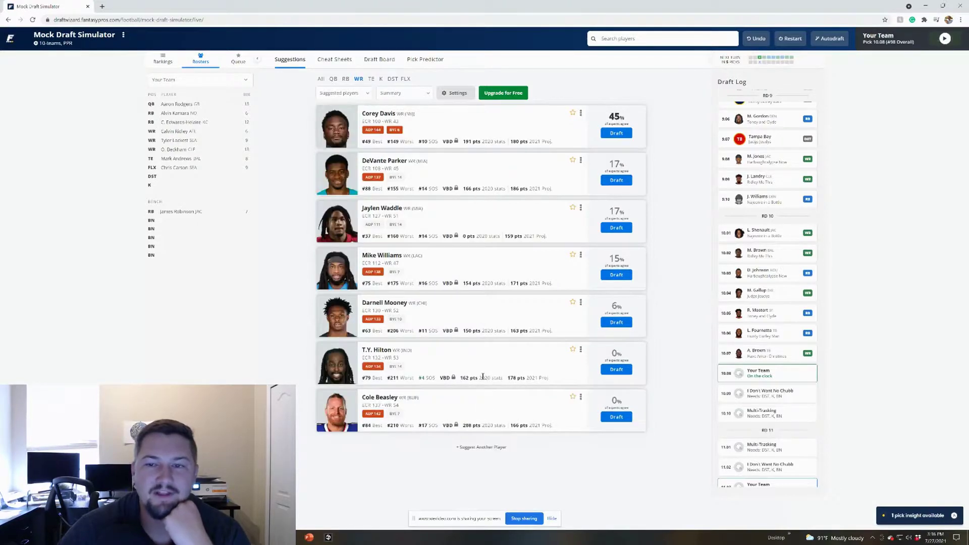
Show the player rankings filtered to wide receivers and look through the players still available.
click(162, 58)
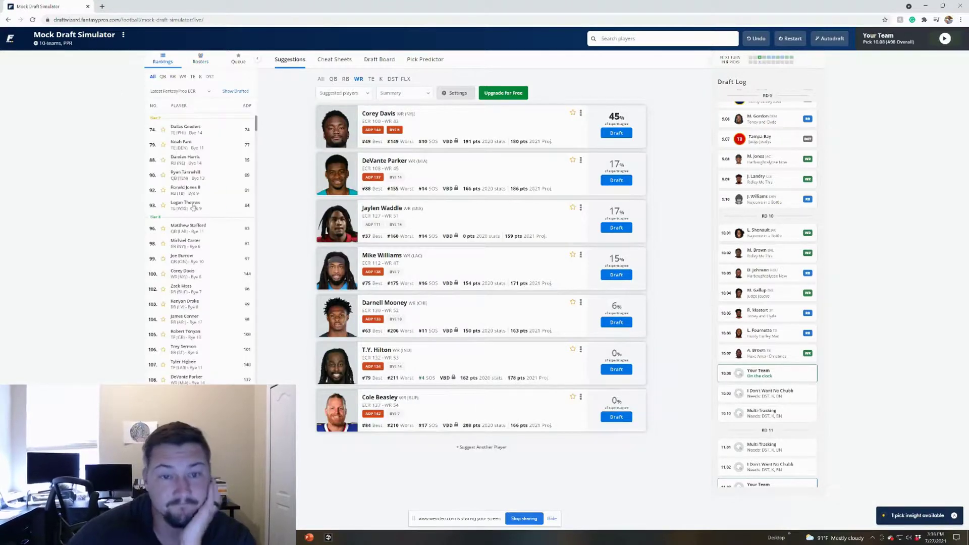
click(182, 77)
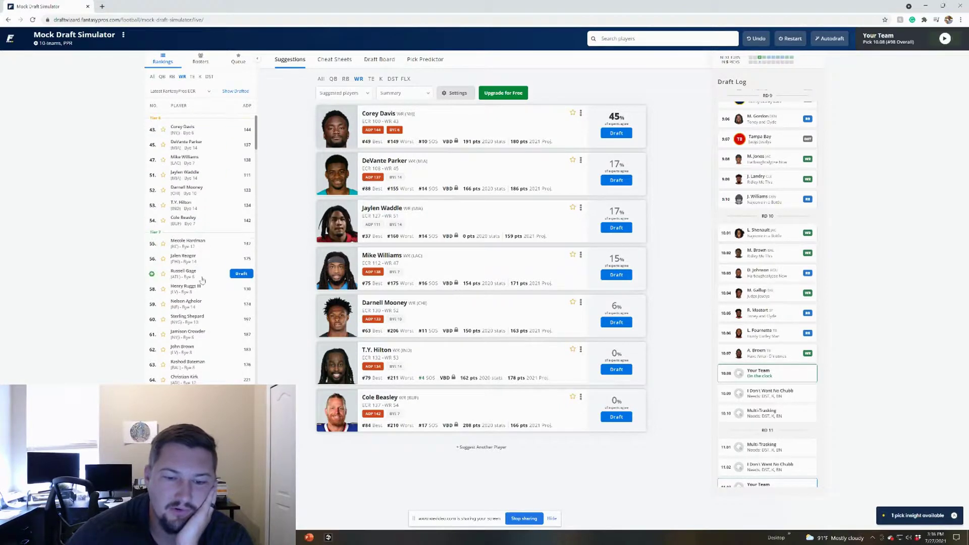
scroll(201, 353, down, 3)
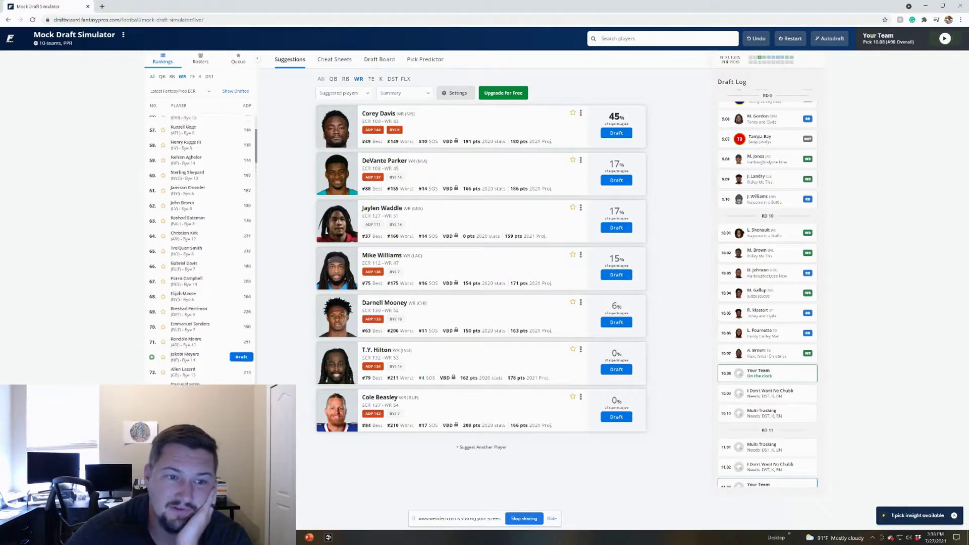
scroll(206, 184, up, 3)
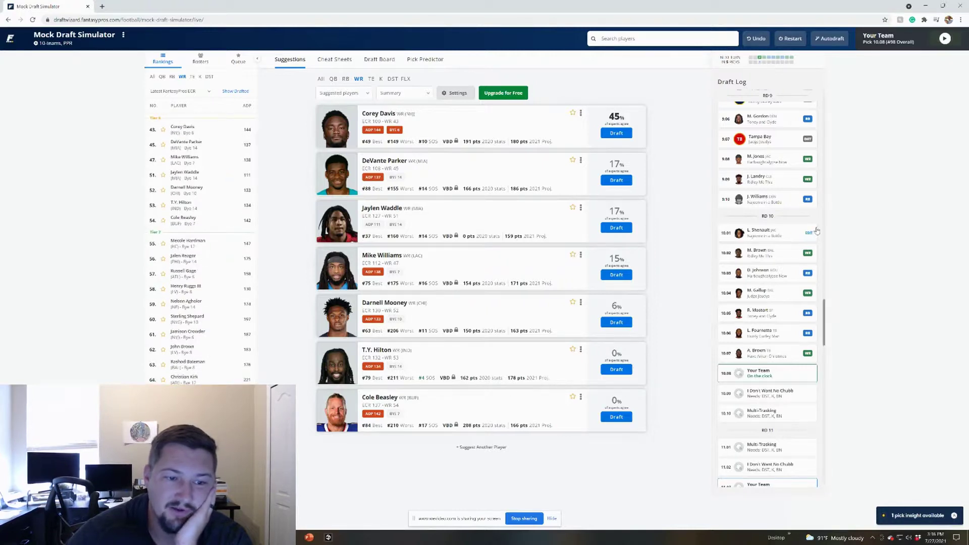
Review the picks from rounds 7 to 9 in the draft log.
scroll(819, 234, up, 2)
scroll(792, 245, up, 5)
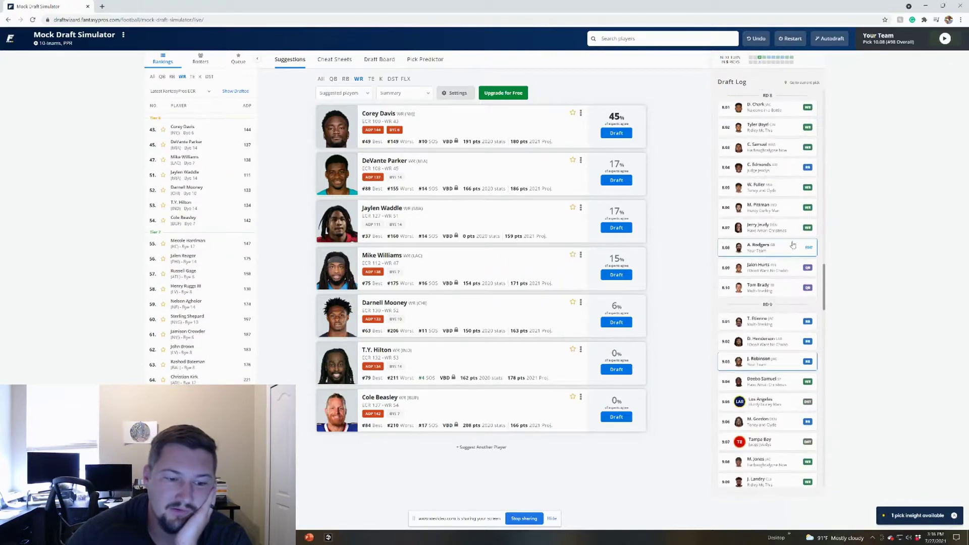
scroll(795, 252, up, 4)
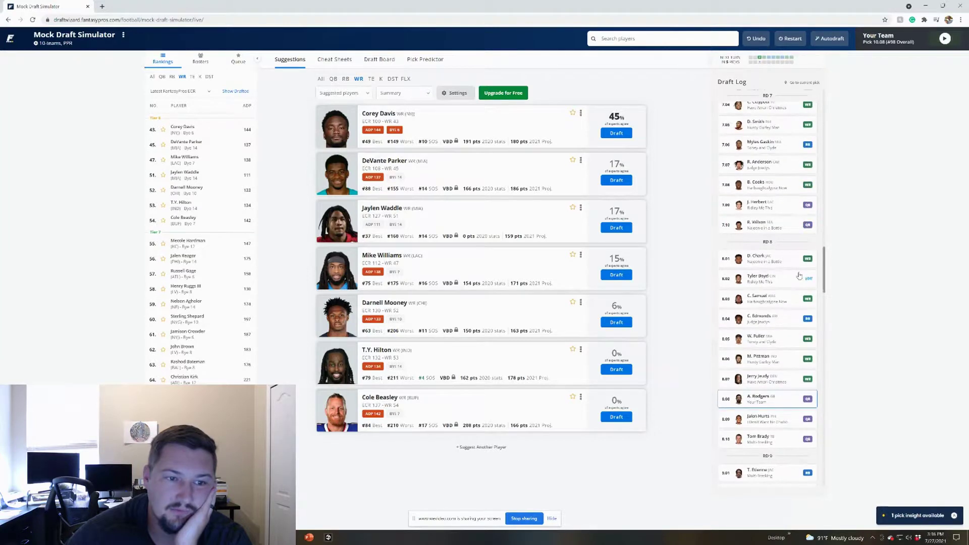
scroll(799, 275, down, 4)
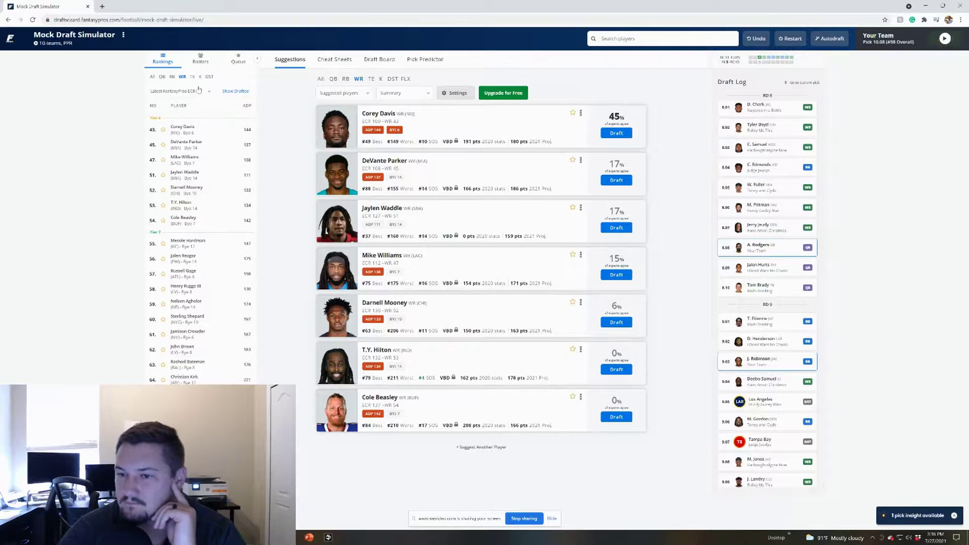
Search the players for "jama" and "chase", and close the search results.
click(634, 38)
text(jama)
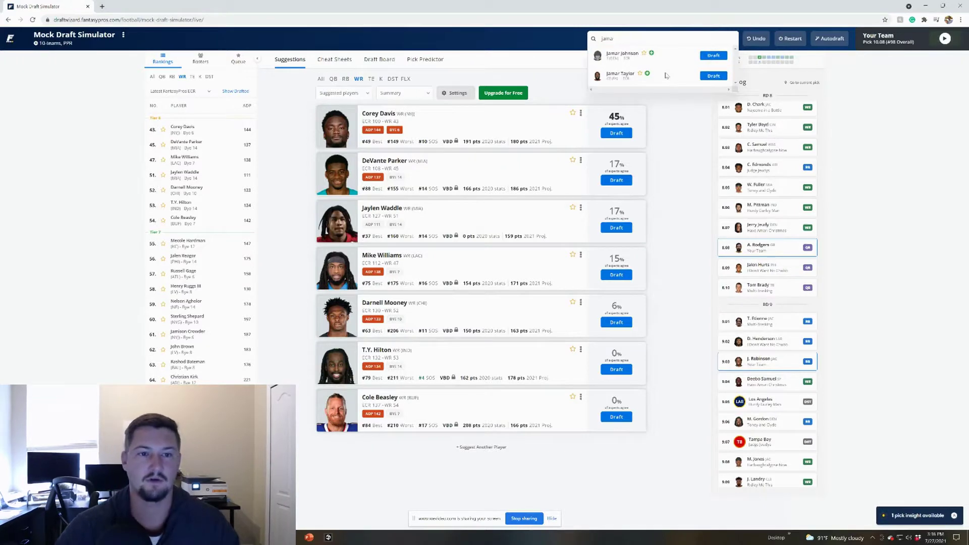
key(BackSpace)
text(mar)
key(ctrl+a)
text(chal)
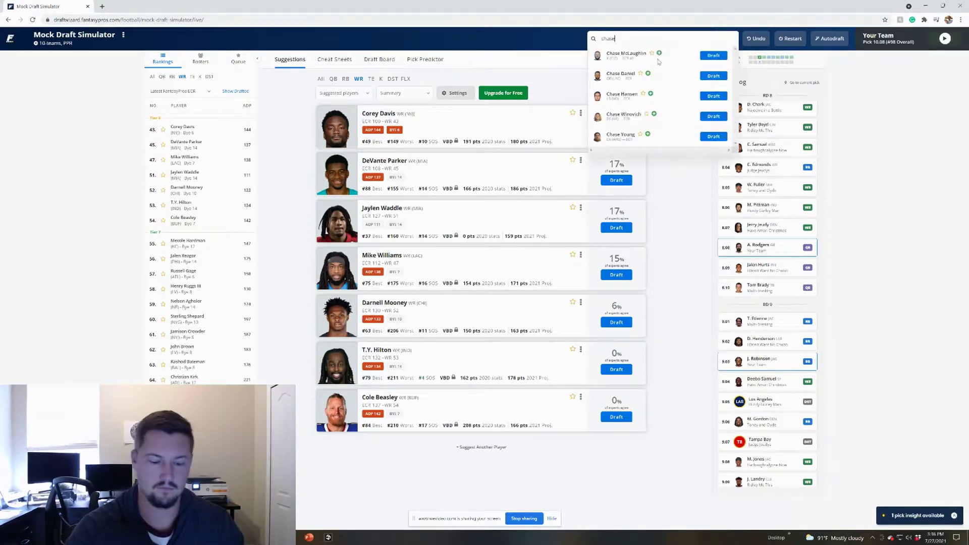
click(675, 188)
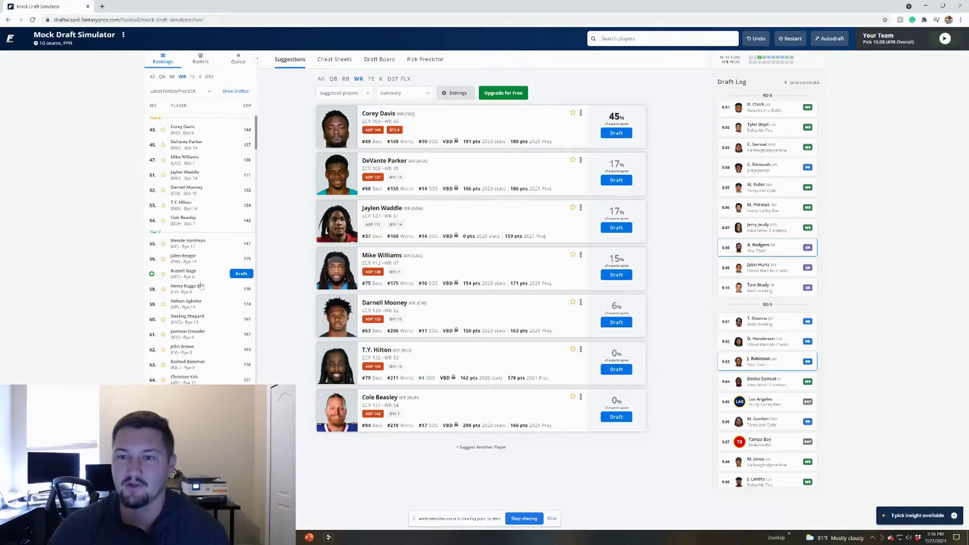
Look through the ranked wide receivers still available and draft DeVante Parker with pick 10.08.
scroll(205, 288, down, 2)
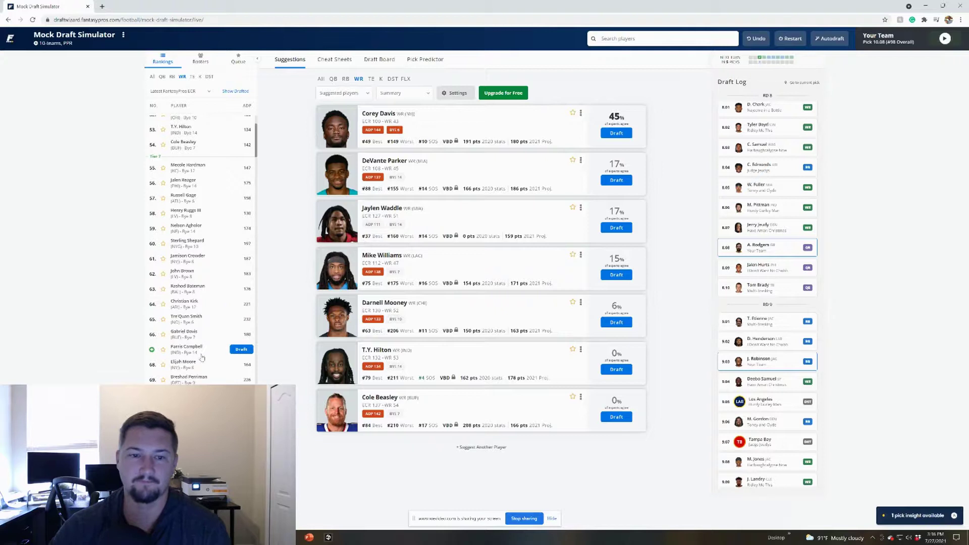
scroll(202, 357, up, 2)
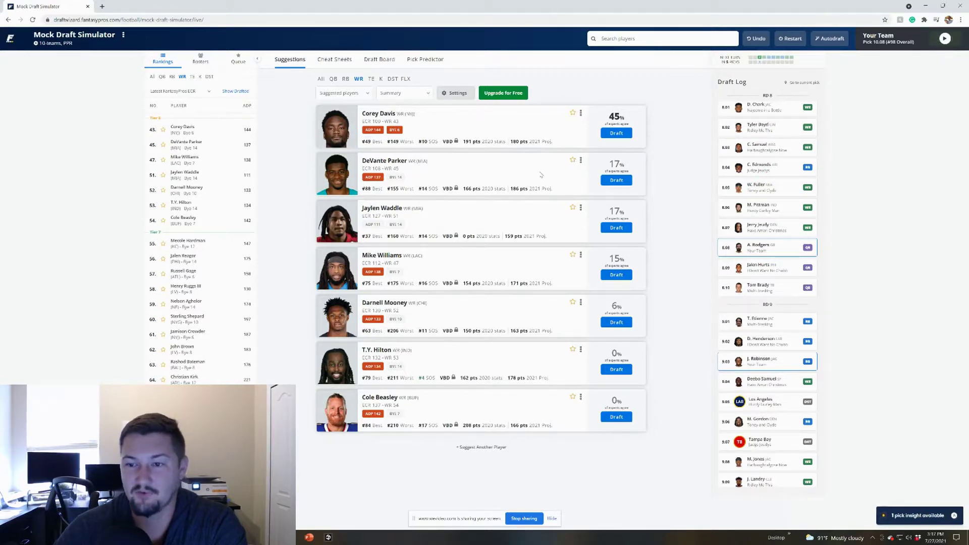
click(617, 181)
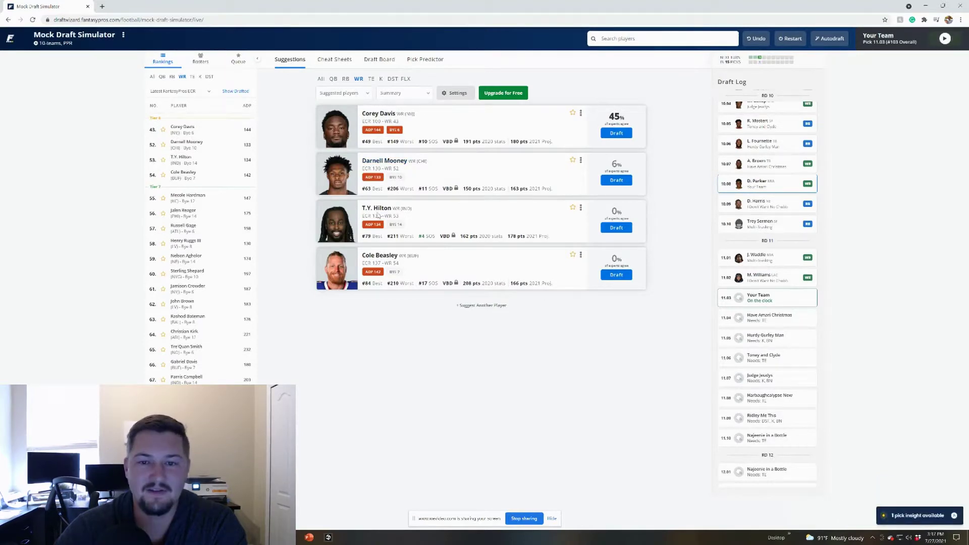
Extend the wide receiver suggestions for pick 11.03 by three more players.
click(487, 307)
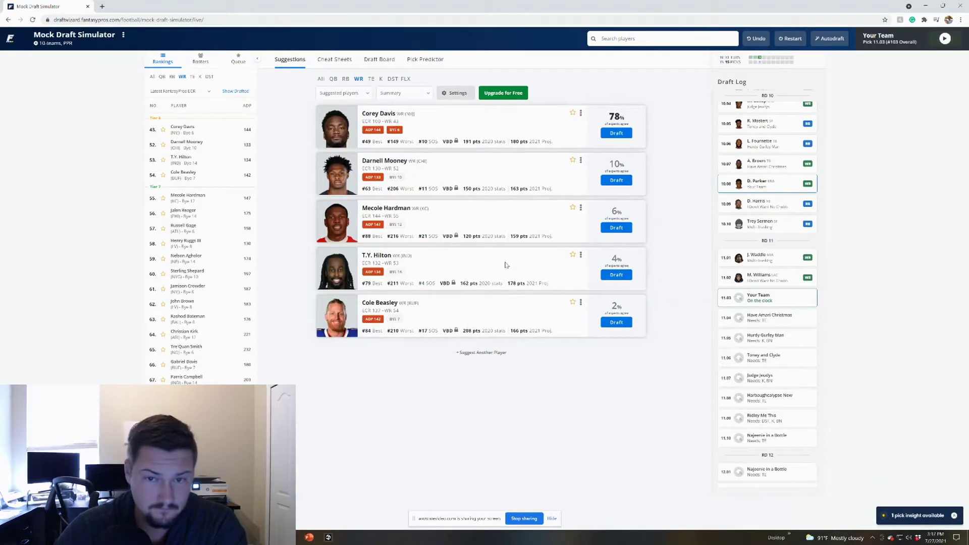
click(480, 357)
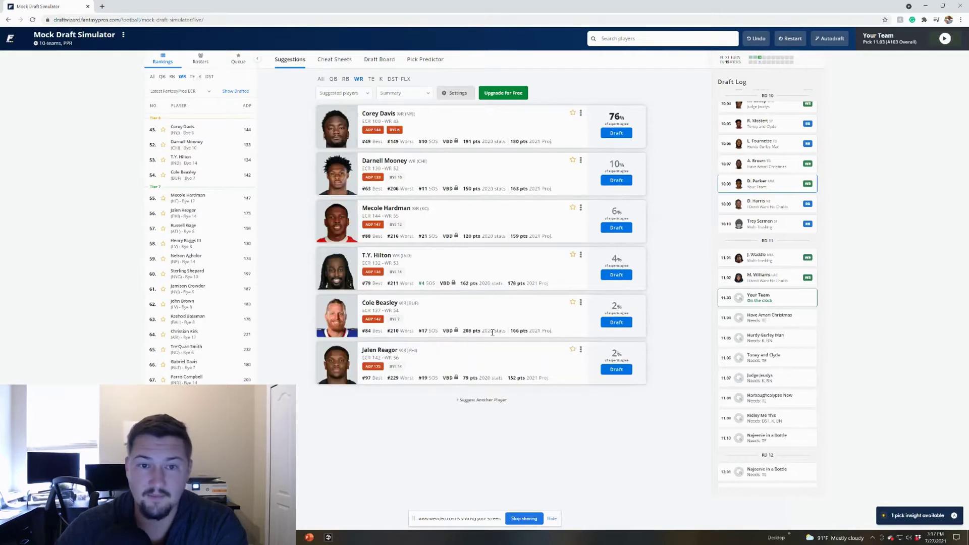
click(485, 401)
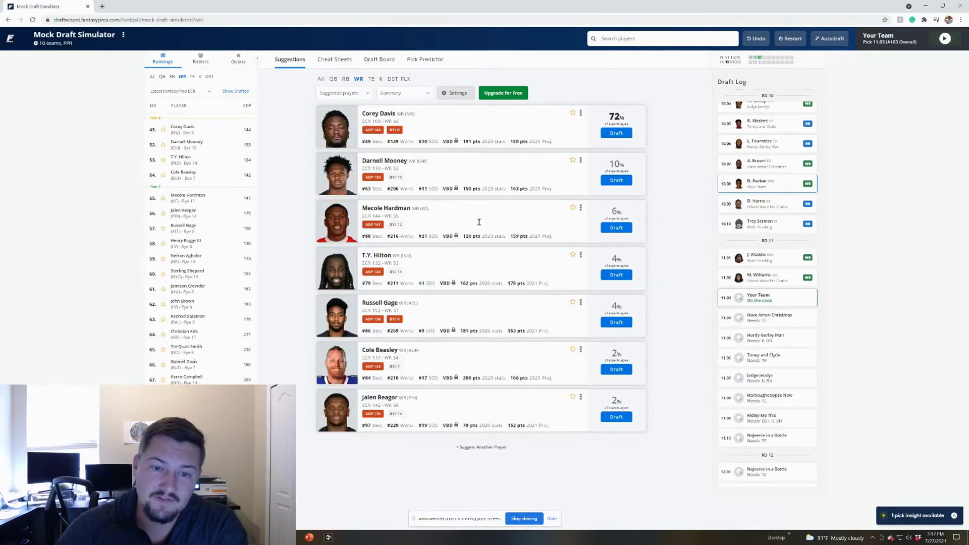
Show the running back suggestions for pick 11.03 and extend them to seven players.
click(346, 79)
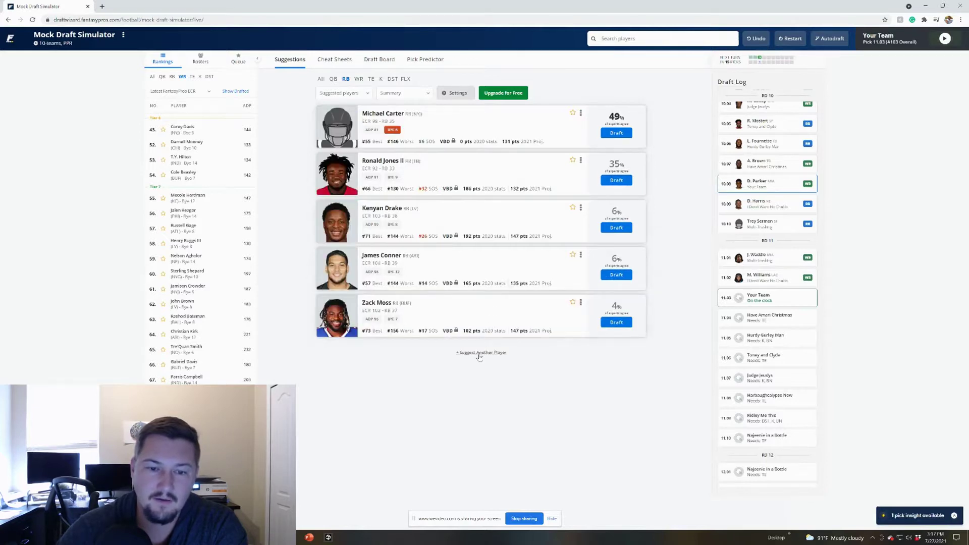
click(482, 354)
click(480, 402)
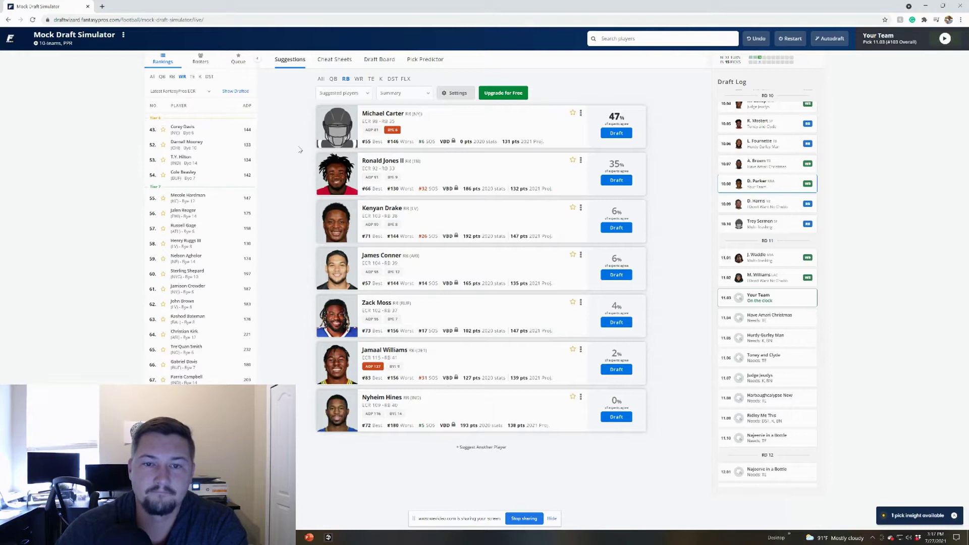
Go through the quarterback, wide receiver, tight end and kicker suggestions for pick 11.03.
click(333, 79)
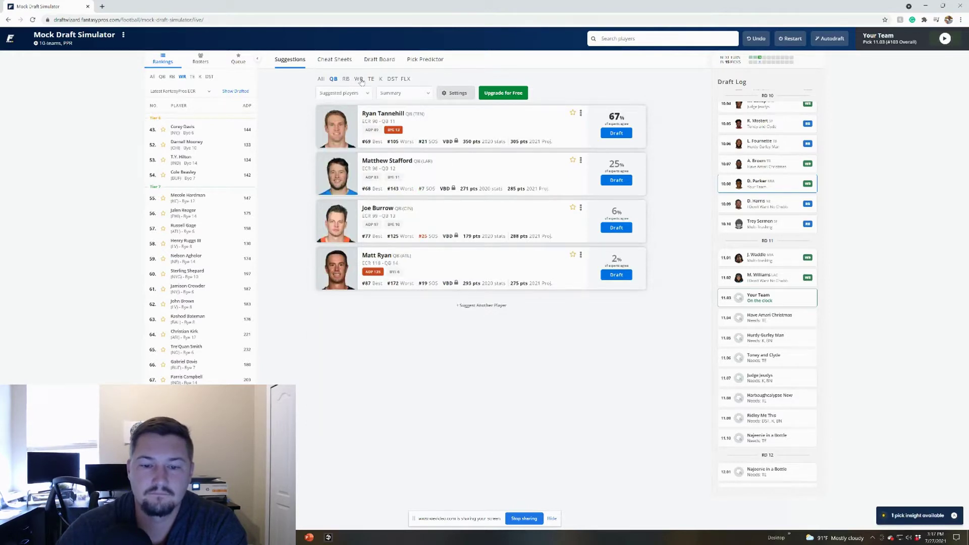
click(359, 79)
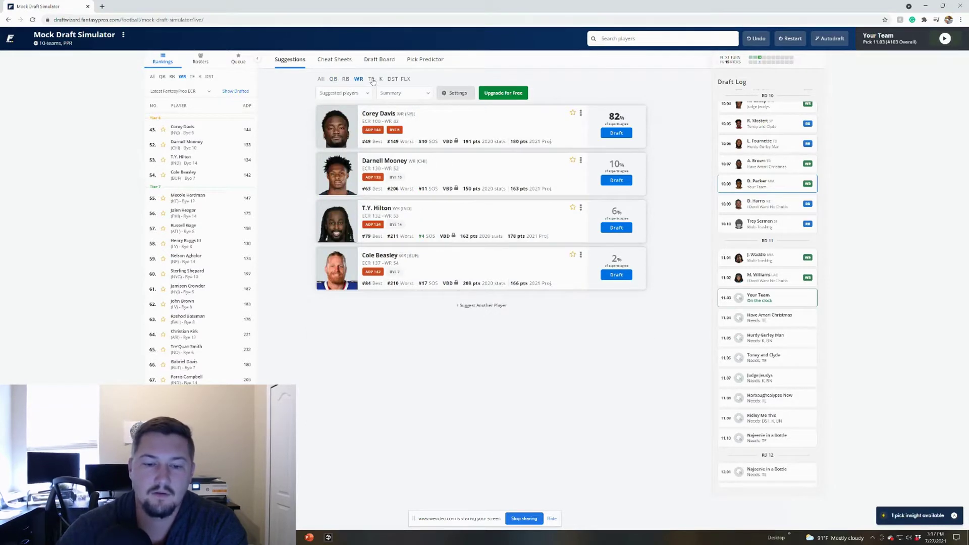
click(371, 79)
click(381, 79)
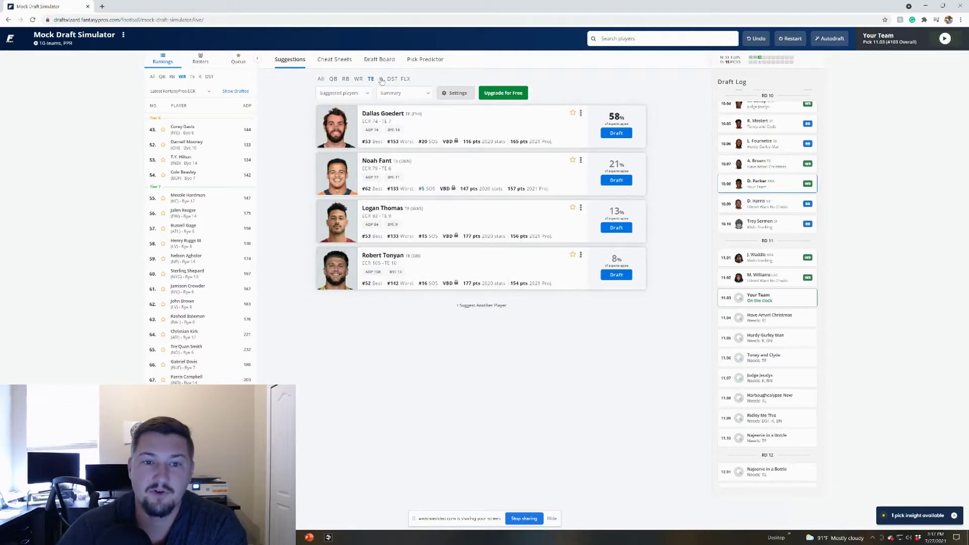
Show the rankings for all positions and compare the tight end, wide receiver and overall suggestions.
click(152, 77)
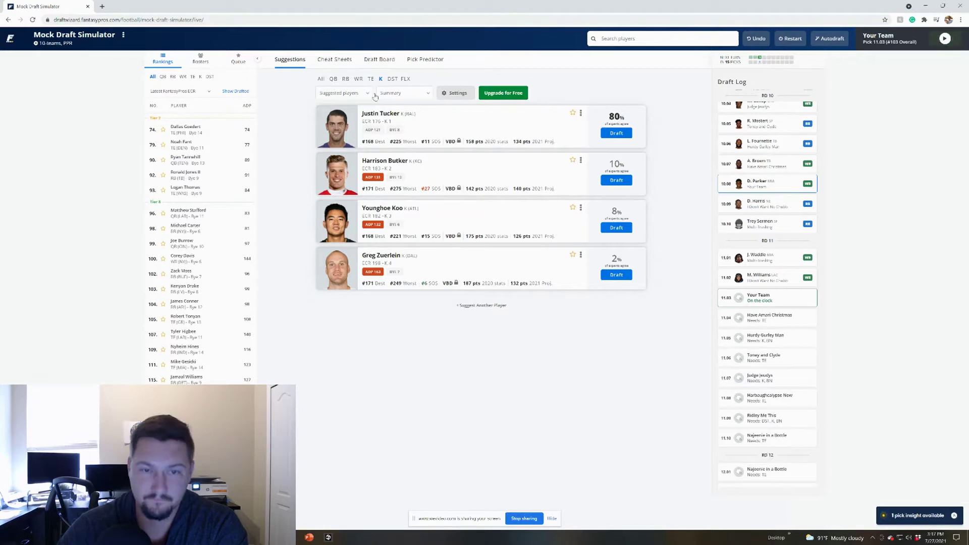
click(369, 80)
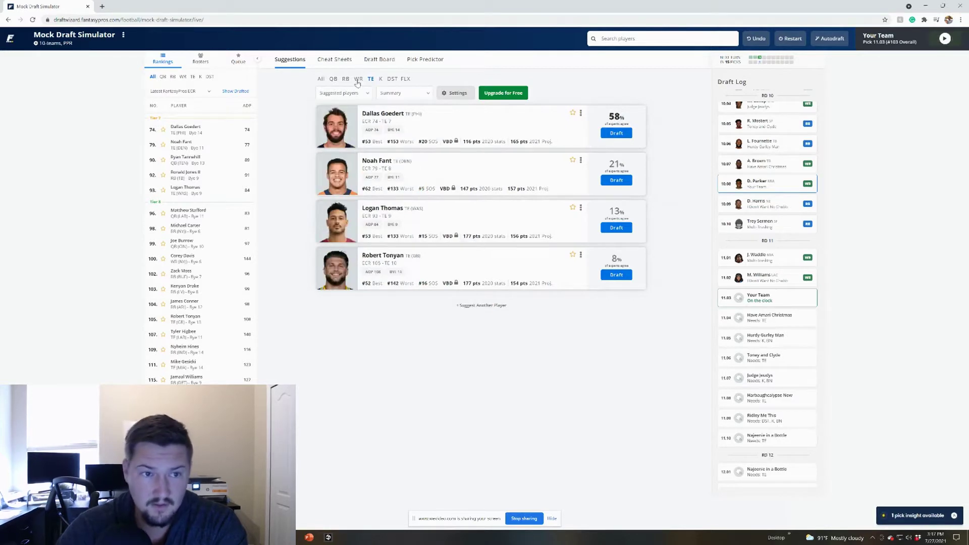
click(358, 81)
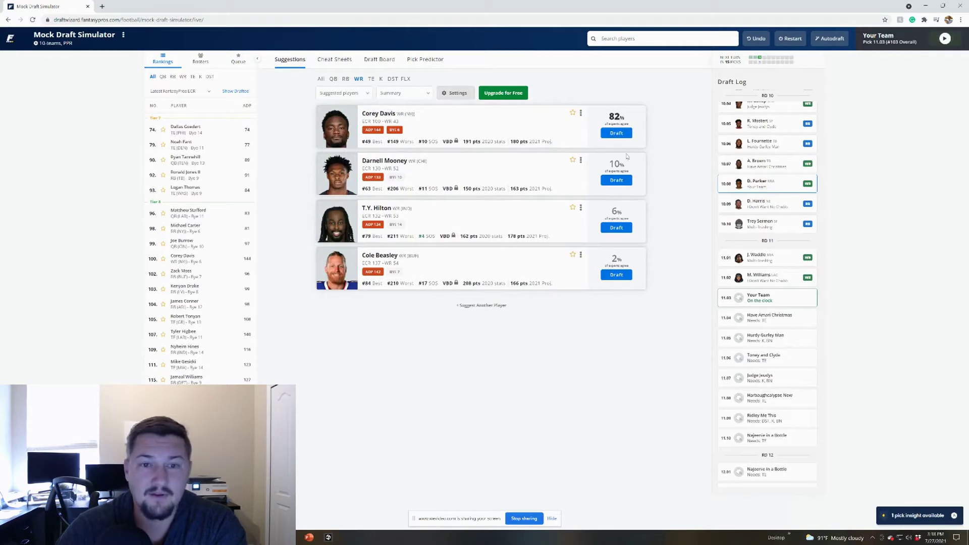
click(320, 79)
View the rankings for wide receivers, for all positions and for quarterbacks.
click(182, 77)
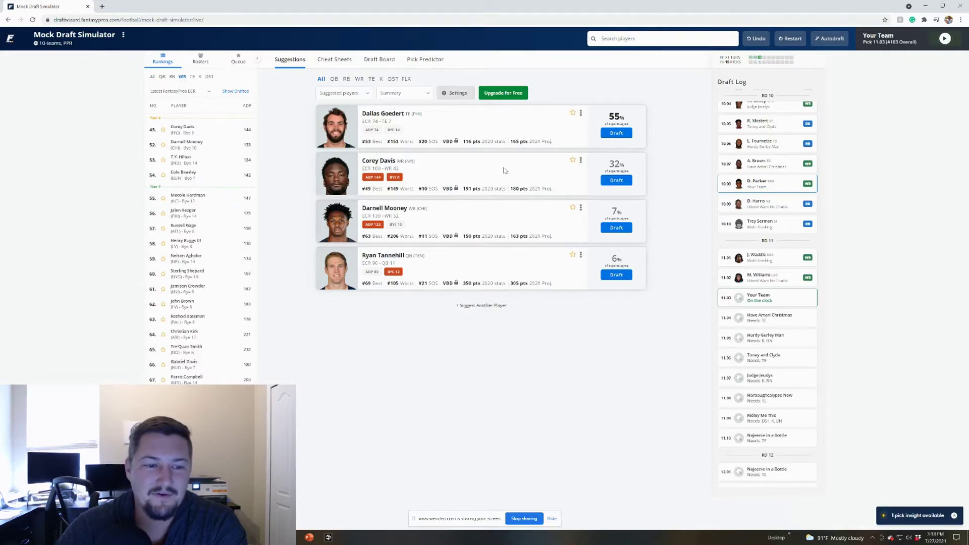
click(152, 76)
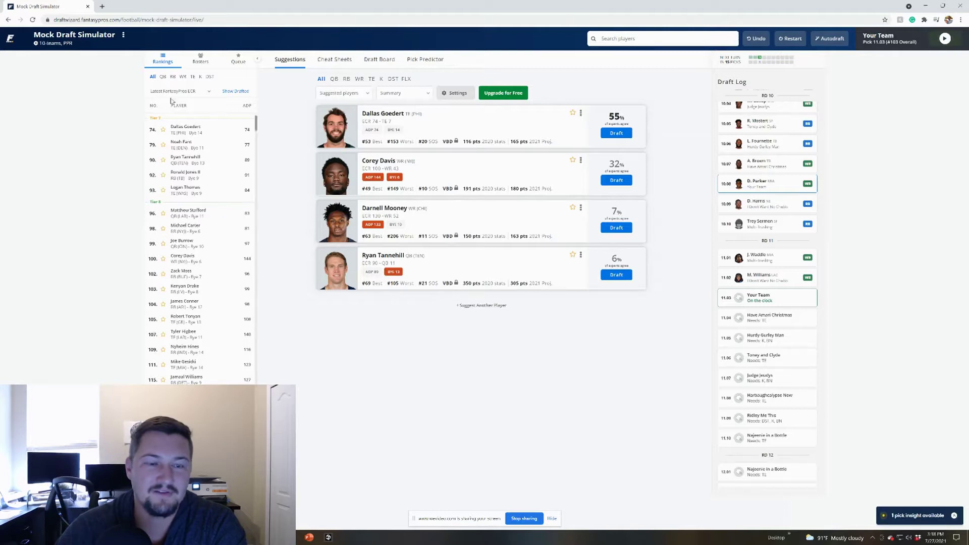
click(163, 77)
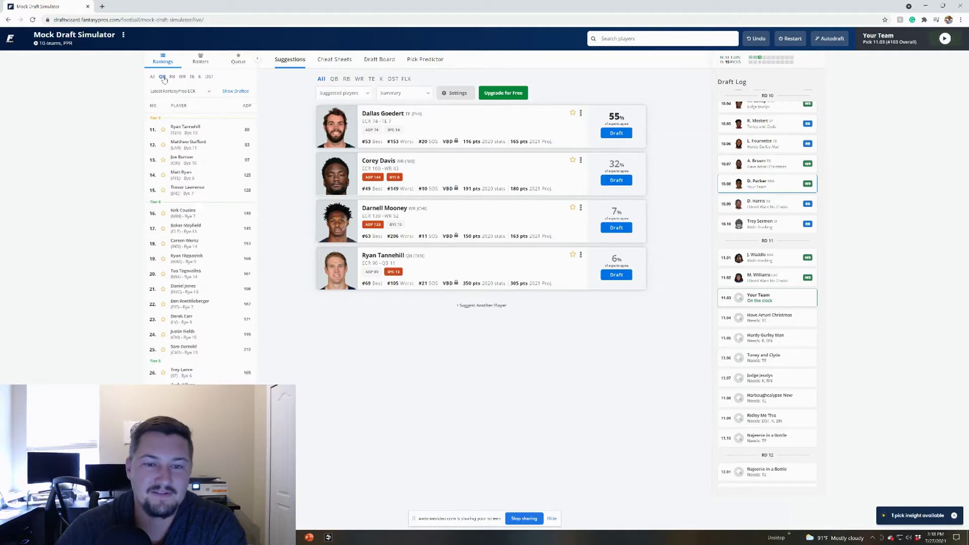
Check the roster of Your Team and compare the running back and wide receiver suggestions for pick 11.03.
click(200, 59)
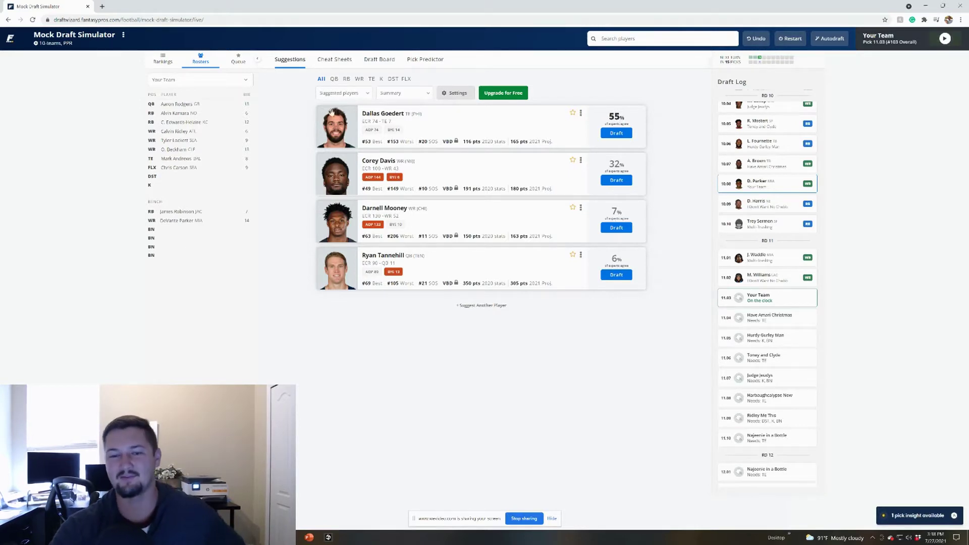
click(347, 79)
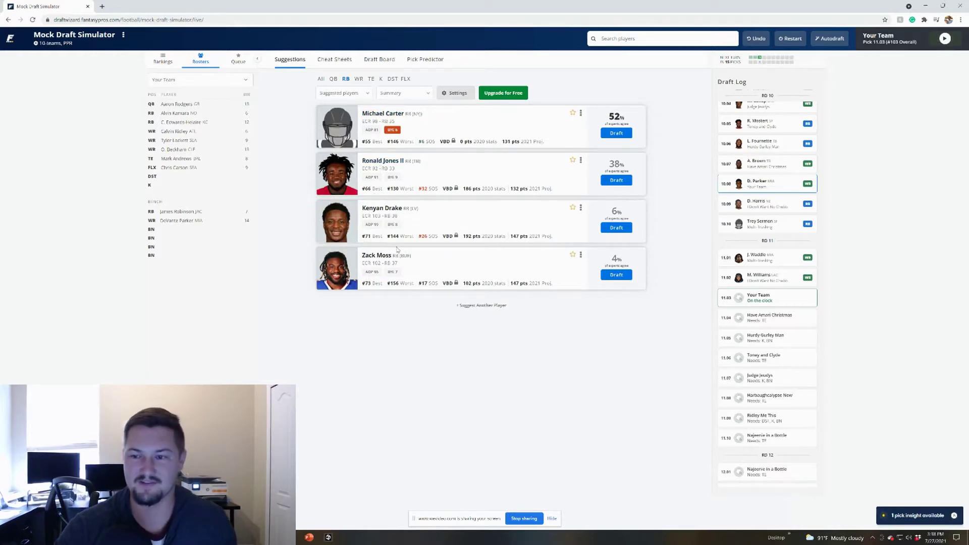
click(359, 79)
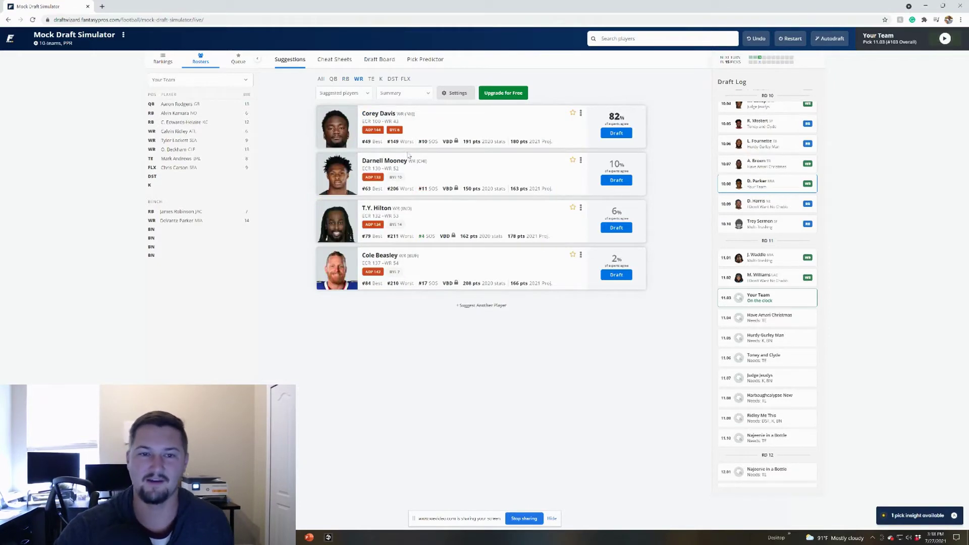
Draft Corey Davis with pick 11.03 and autodraft the remaining picks from 12.08 onward.
click(617, 133)
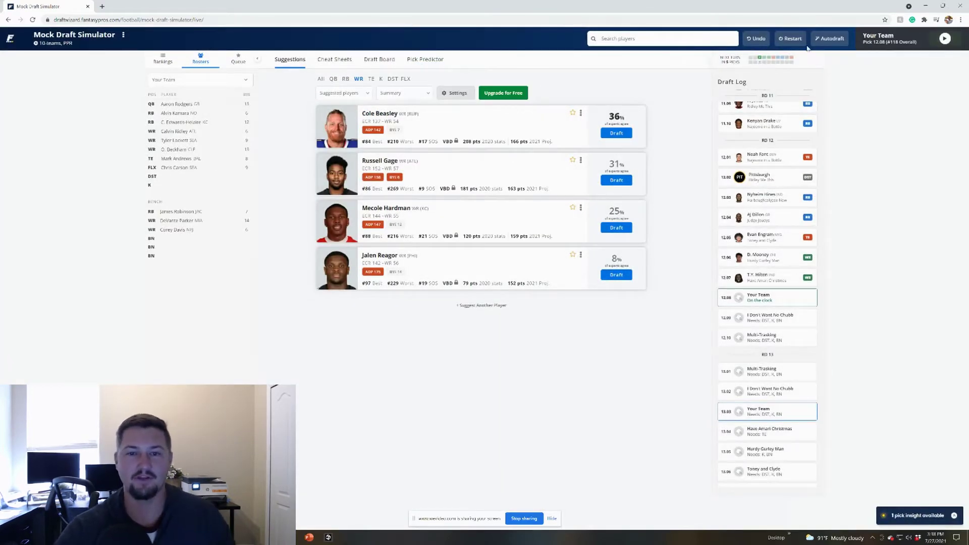
click(829, 39)
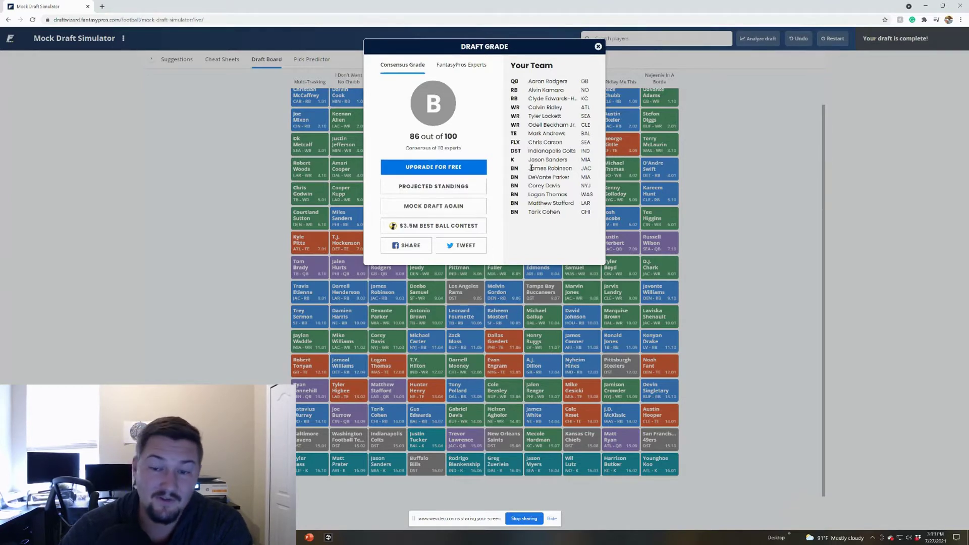
mouse_move(528, 168)
mouse_down()
mouse_move(579, 168)
mouse_move(529, 169)
mouse_up()
triple_click(593, 171)
triple_click(591, 171)
click(596, 171)
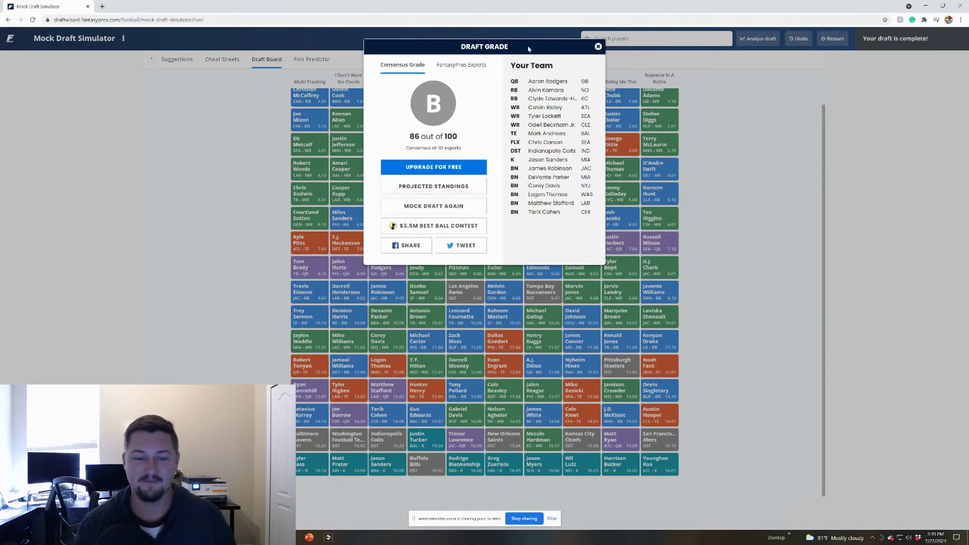
drag(528, 48, 528, 66)
click(488, 123)
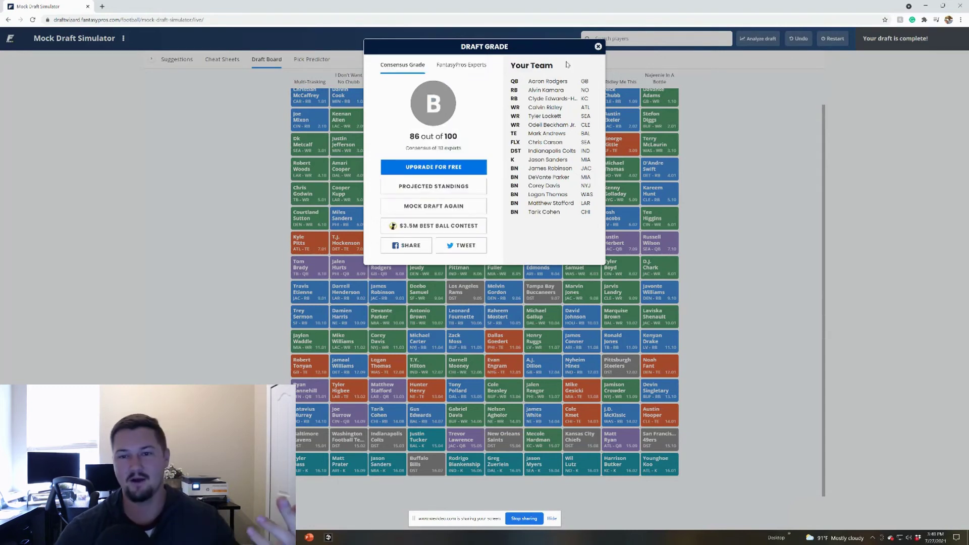